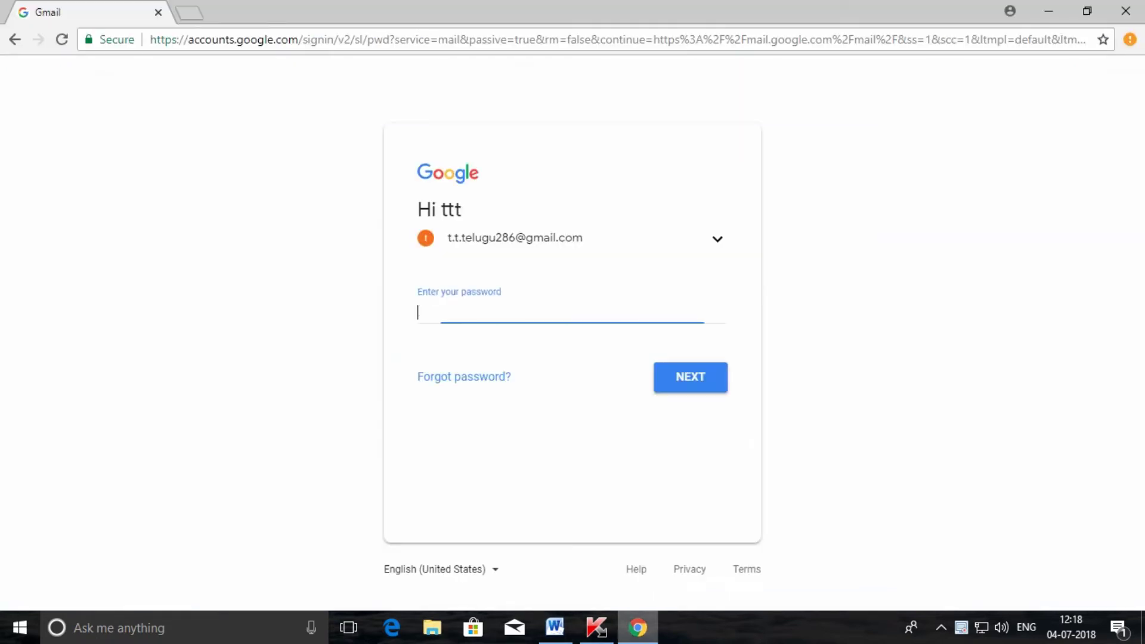
# Step: Sign in to Gmail with the account password
pyautogui.click(638, 628)
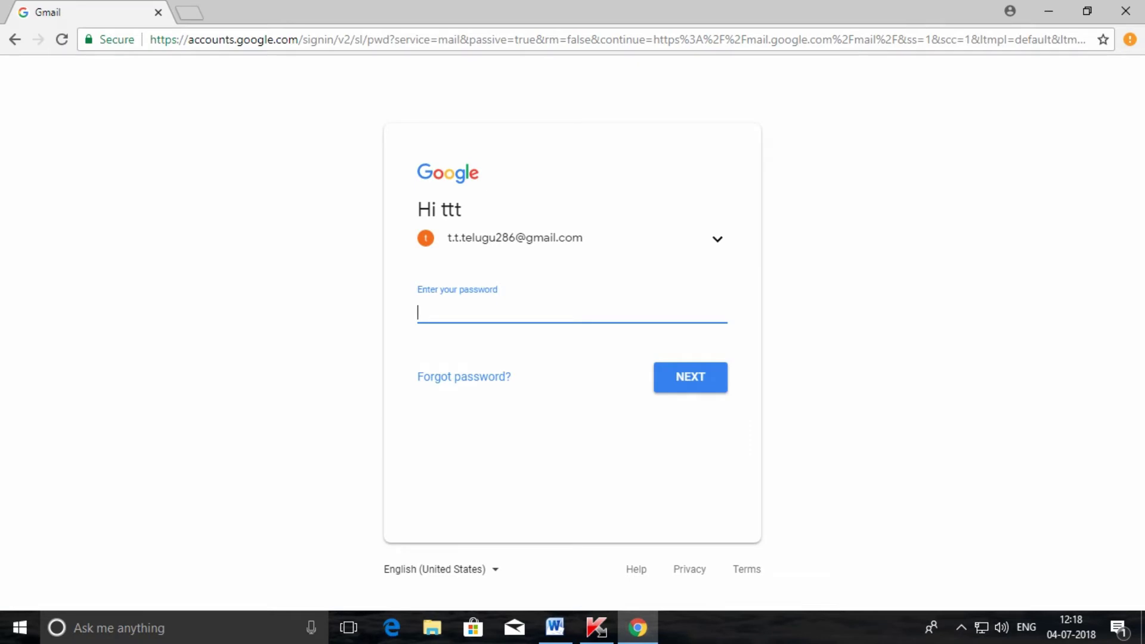
pyautogui.write('********************')
pyautogui.press('Return')
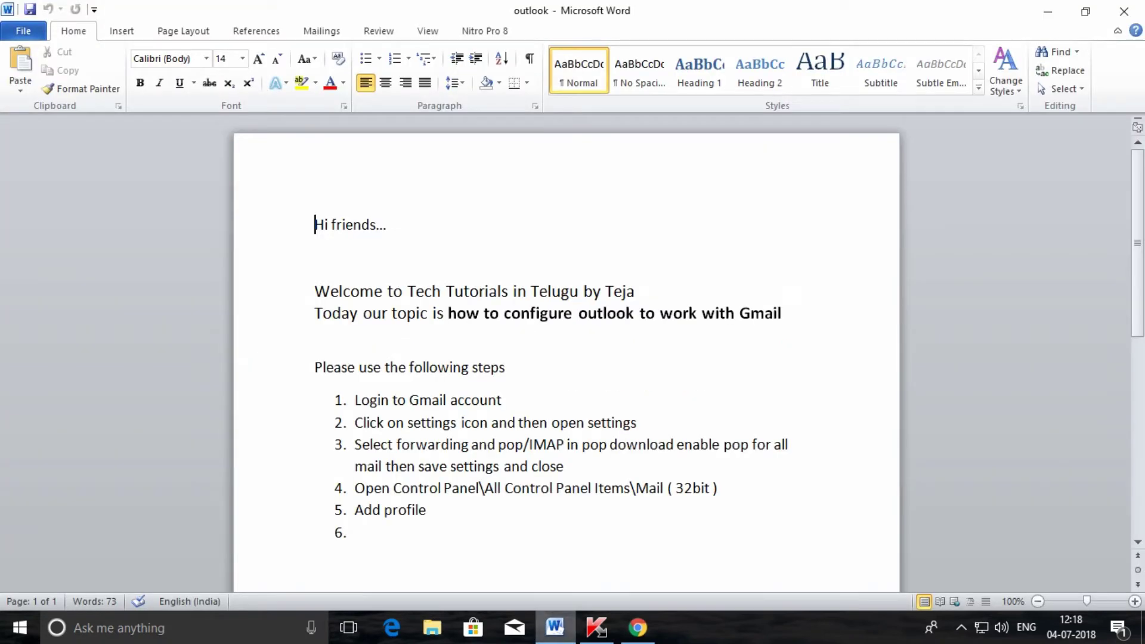
# Step: Highlight step 2 in the Word step list, then open Gmail's full Settings page
pyautogui.click(555, 627)
pyautogui.moveTo(354, 423); pyautogui.dragTo(645, 423)
pyautogui.click(1048, 11)
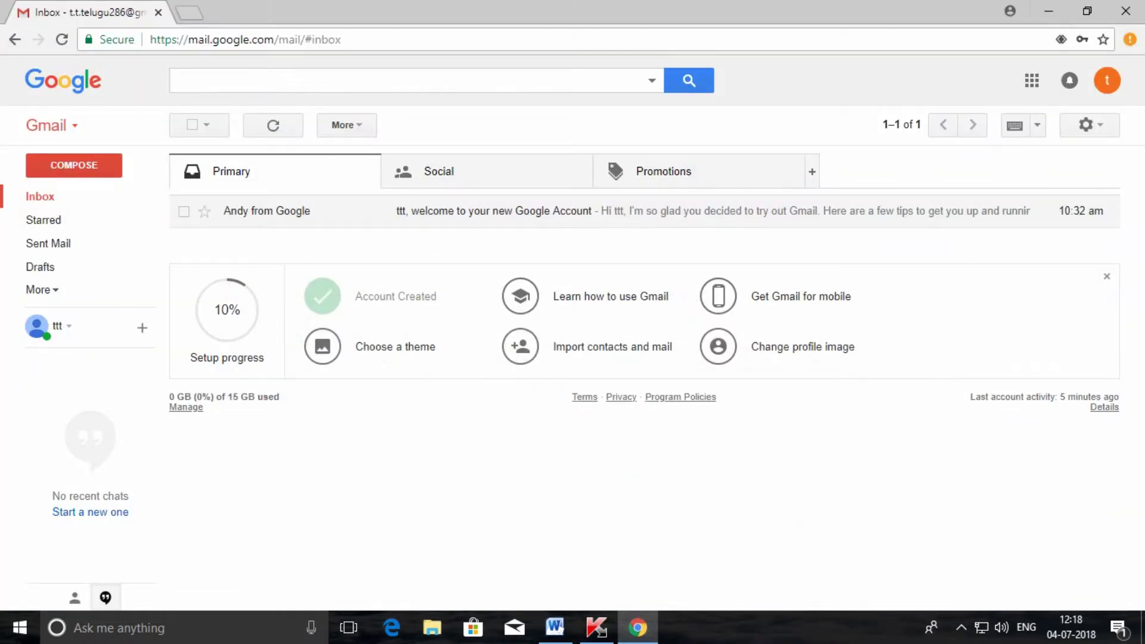
pyautogui.click(1086, 125)
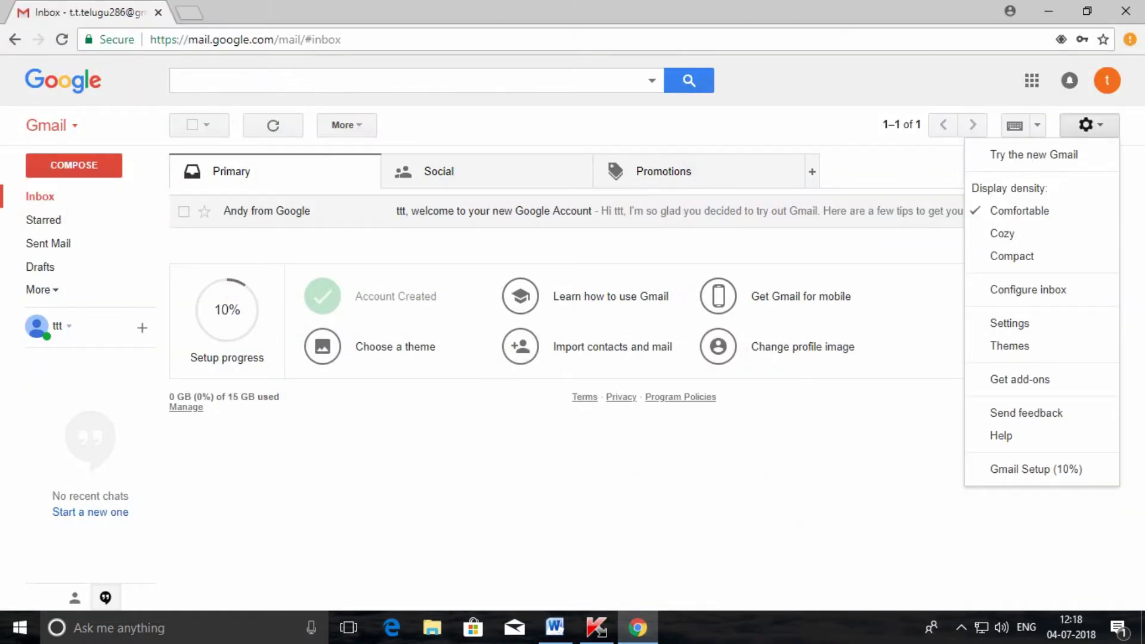
pyautogui.click(1009, 323)
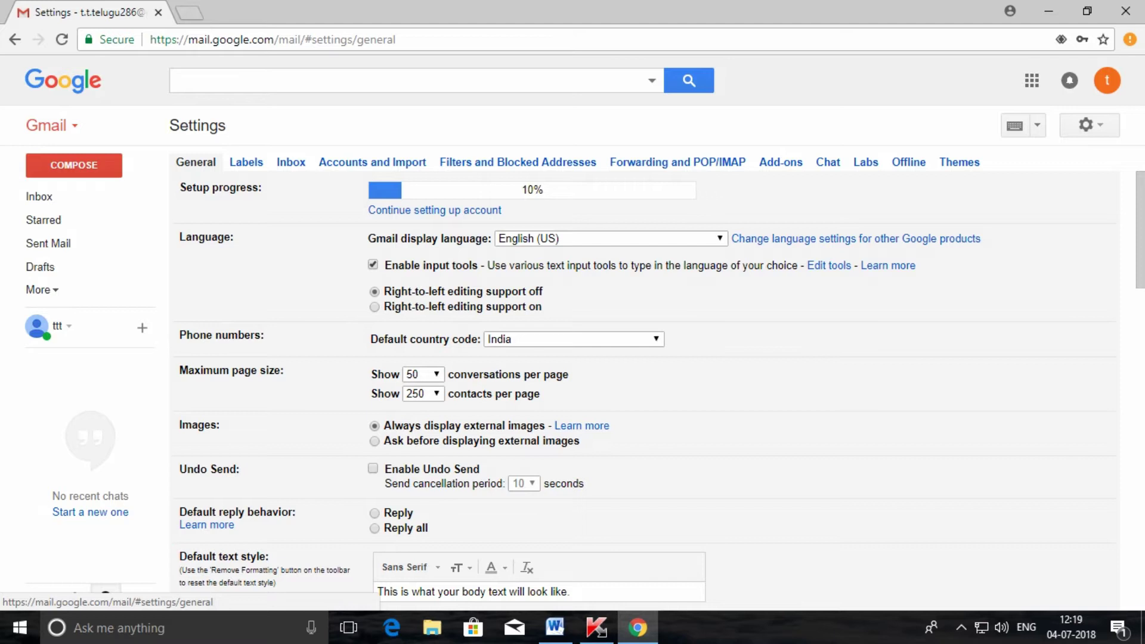
pyautogui.click(555, 627)
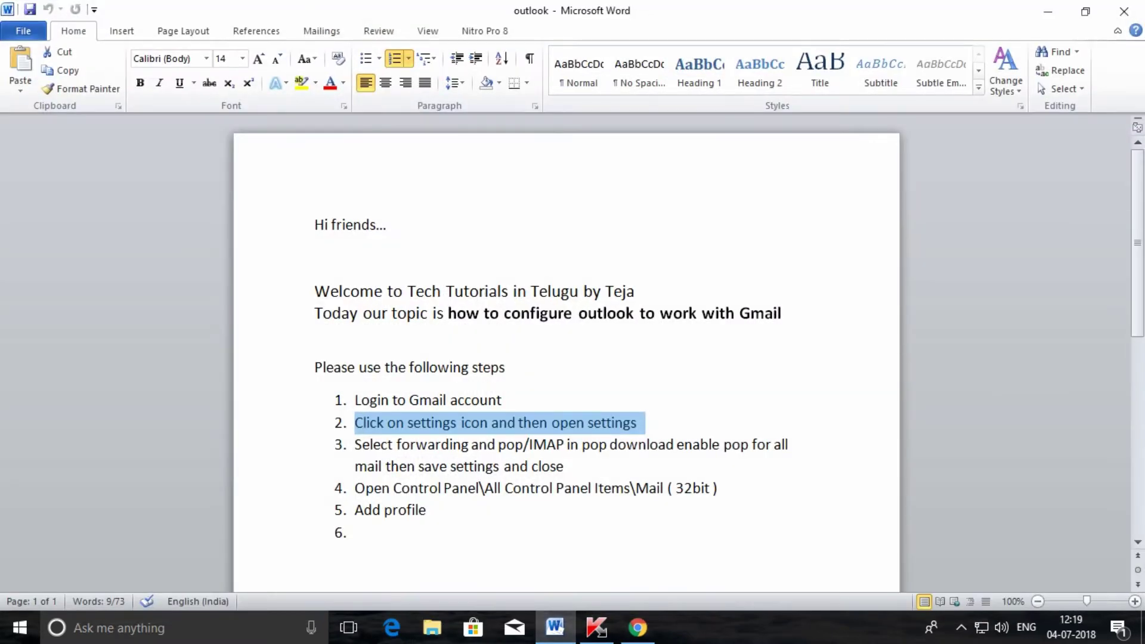
pyautogui.moveTo(354, 444); pyautogui.dragTo(571, 467)
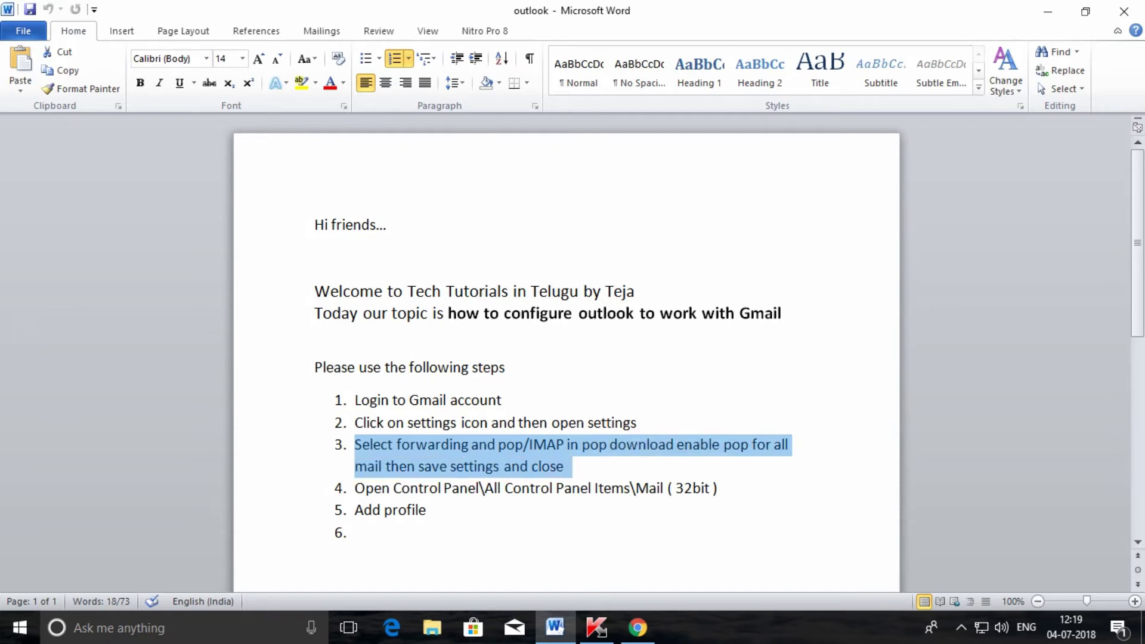
pyautogui.click(637, 627)
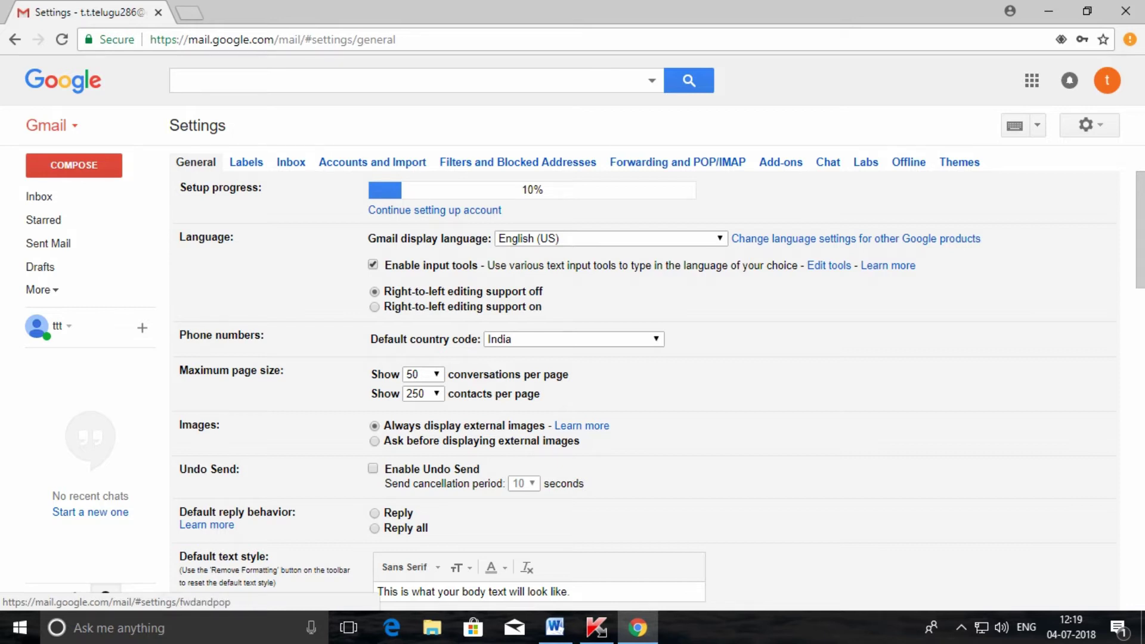
# Step: Enable POP for all mail on the Forwarding and POP/IMAP tab and save the change
pyautogui.click(678, 161)
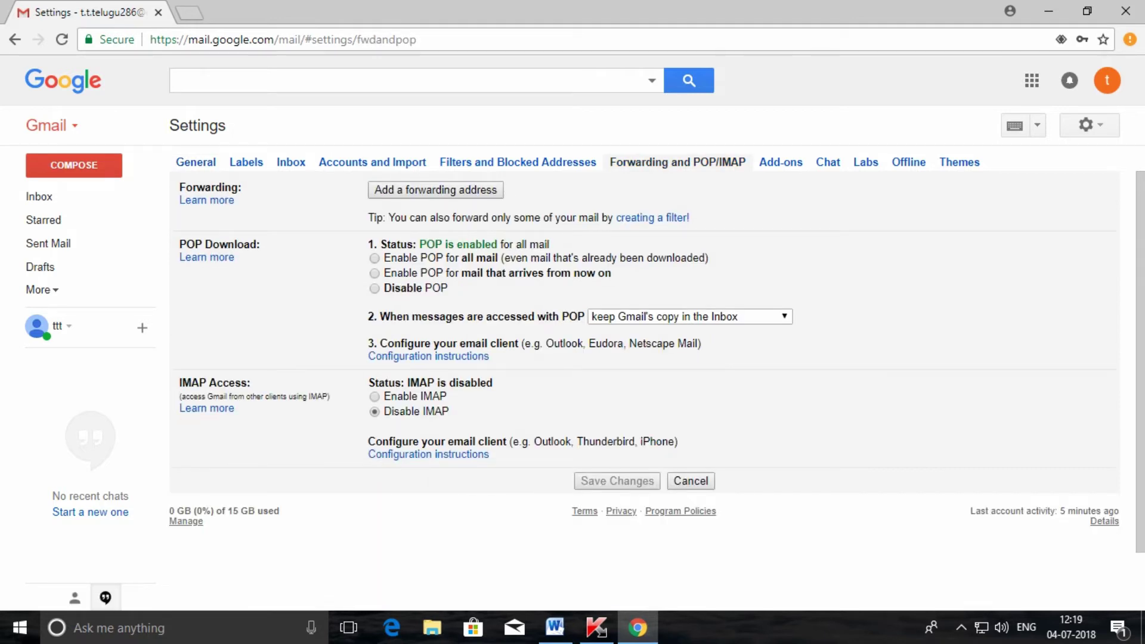
pyautogui.click(374, 258)
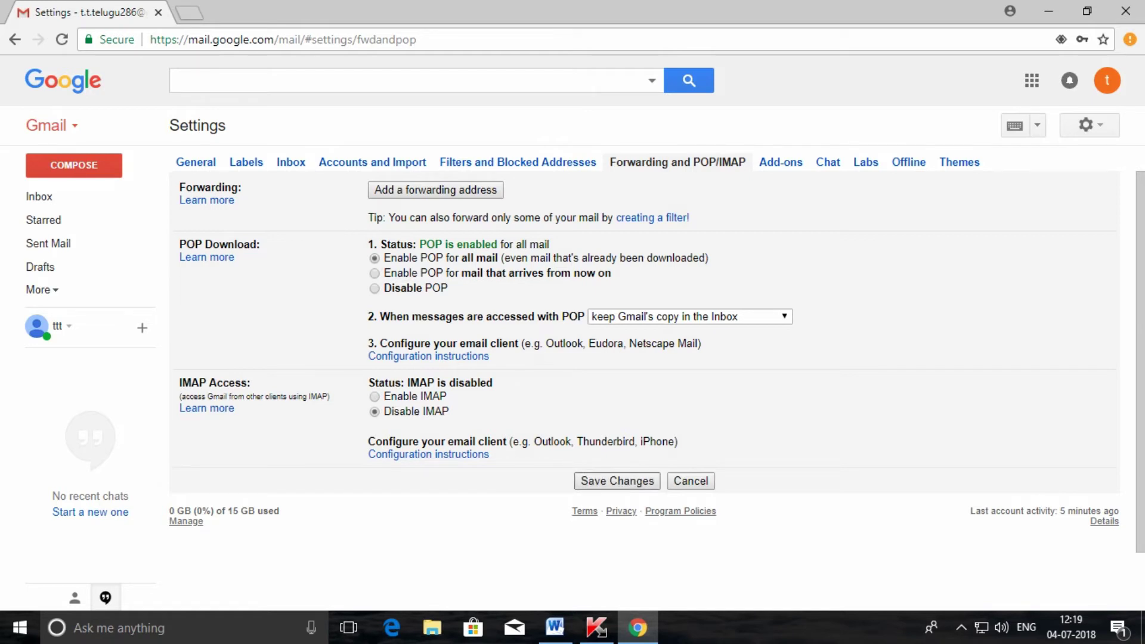
pyautogui.click(617, 481)
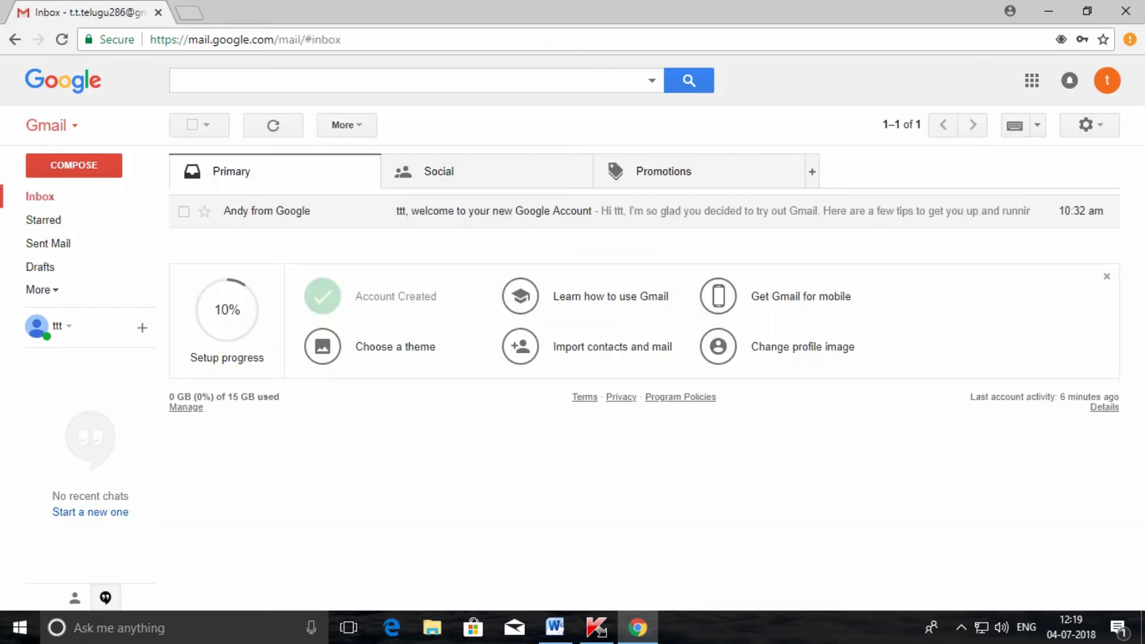
# Step: Highlight step 4 about the Mail control panel in the Word step list
pyautogui.hotkey('alt', 'Tab')
pyautogui.moveTo(355, 488); pyautogui.dragTo(712, 488)
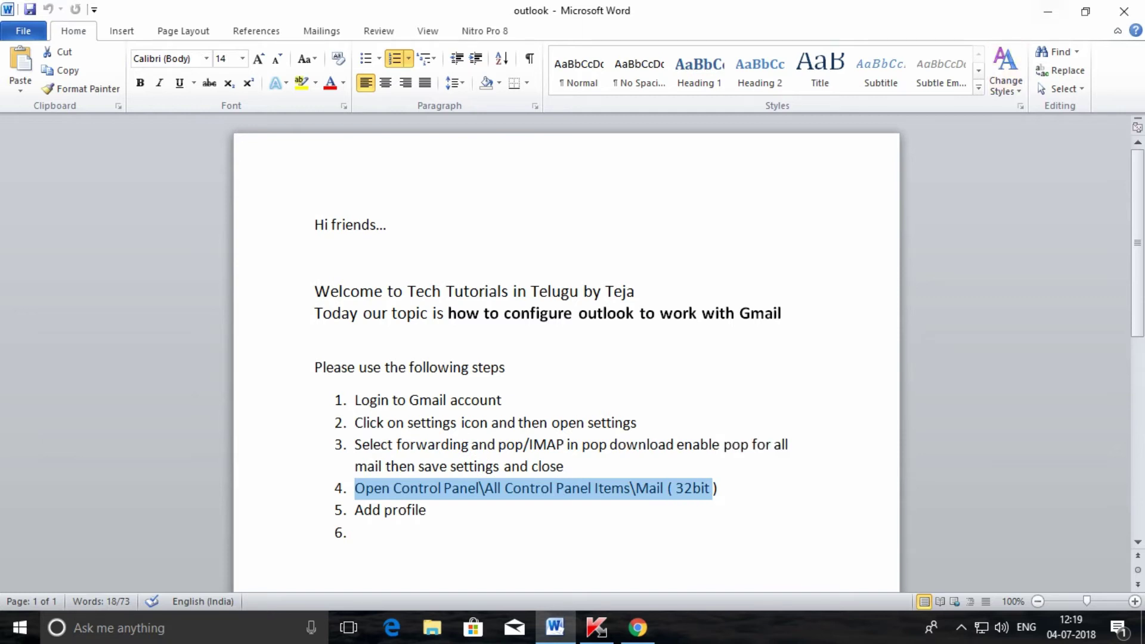
pyautogui.hotkey('alt', 'Tab')
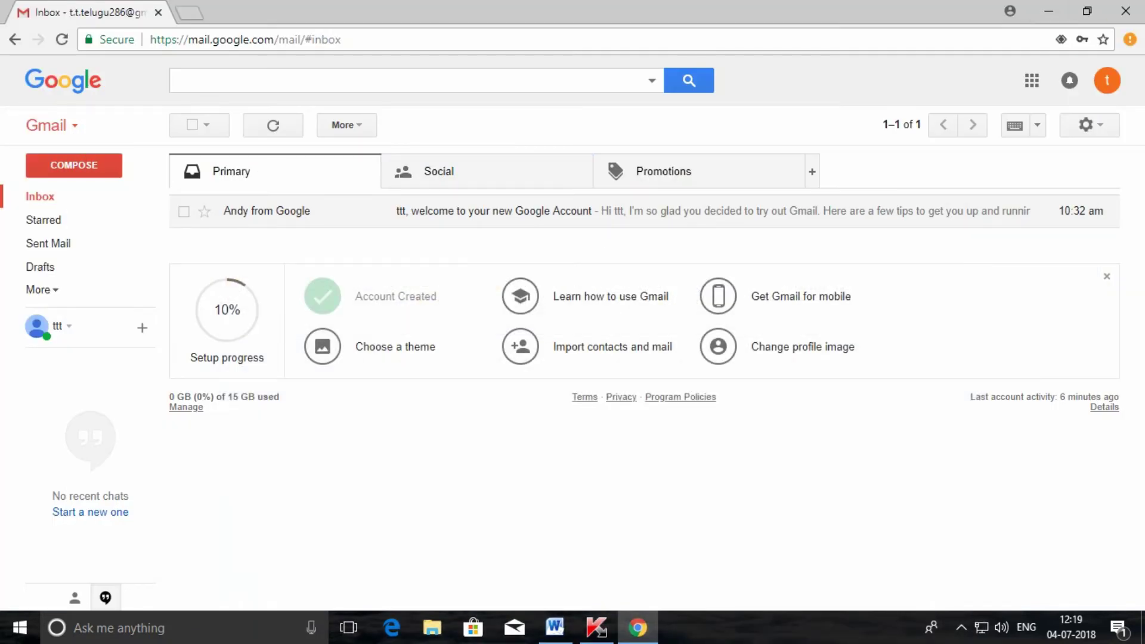
pyautogui.hotkey('alt', 'Tab')
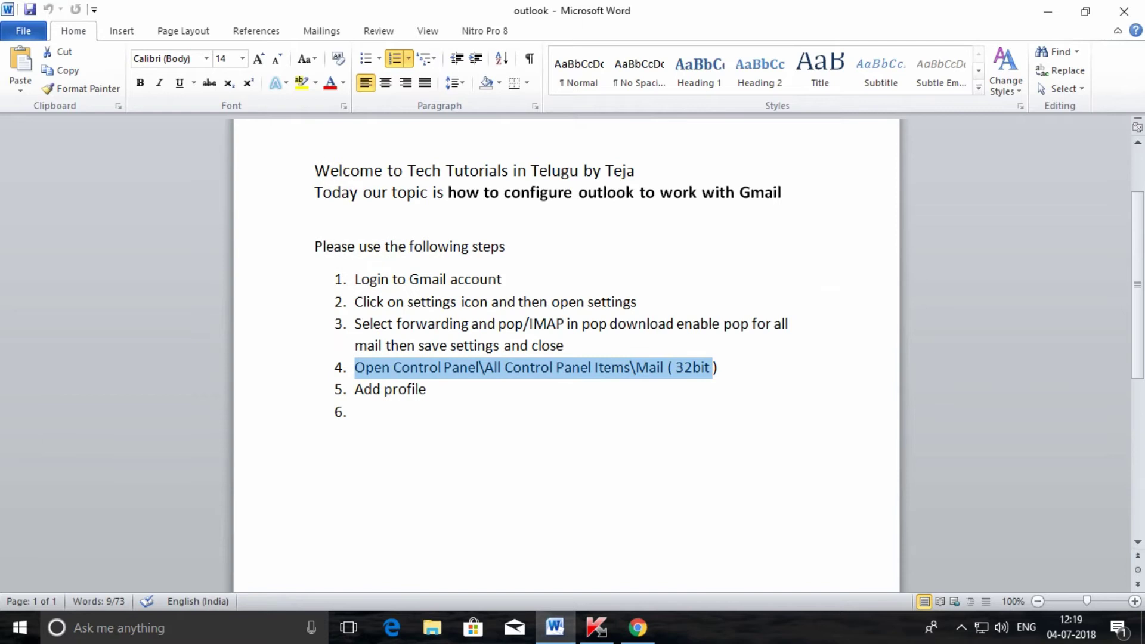
# Step: Type 'outlook c' into empty step 6, erase it, and bring up the Windows Start menu
pyautogui.click(356, 411)
pyautogui.write('ou')
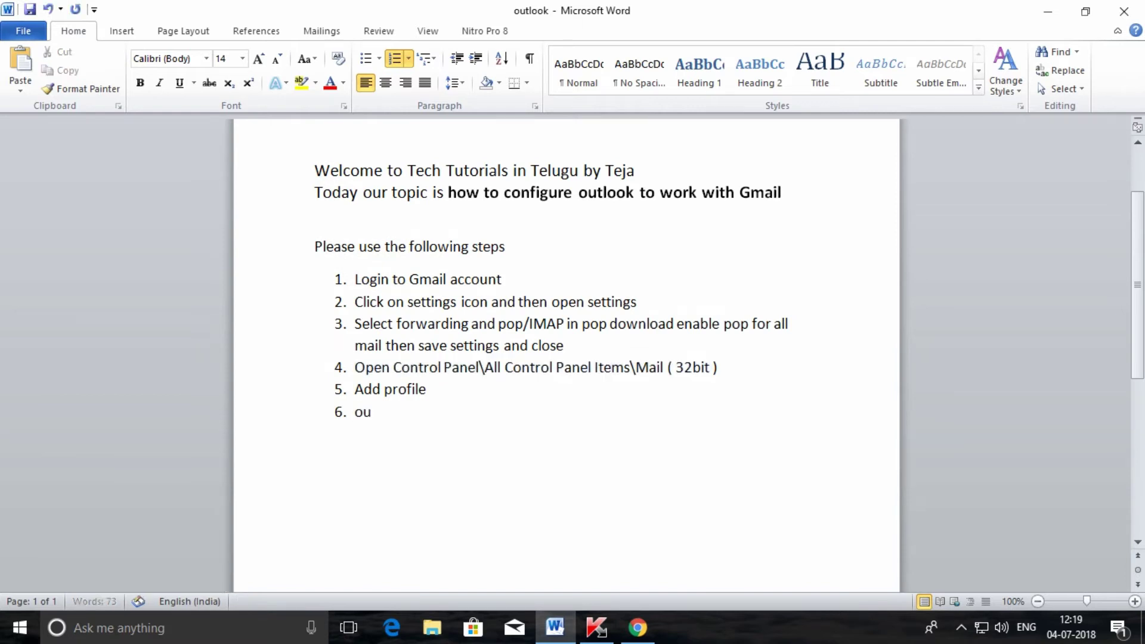
pyautogui.write('tlook c')
pyautogui.press('BackSpace')
pyautogui.press('BackSpace')
pyautogui.press('BackSpace')
pyautogui.press('BackSpace')
pyautogui.press('BackSpace')
pyautogui.press('BackSpace')
pyautogui.press('BackSpace')
pyautogui.press('BackSpace')
pyautogui.press('BackSpace')
pyautogui.click(355, 367)
pyautogui.click(19, 627)
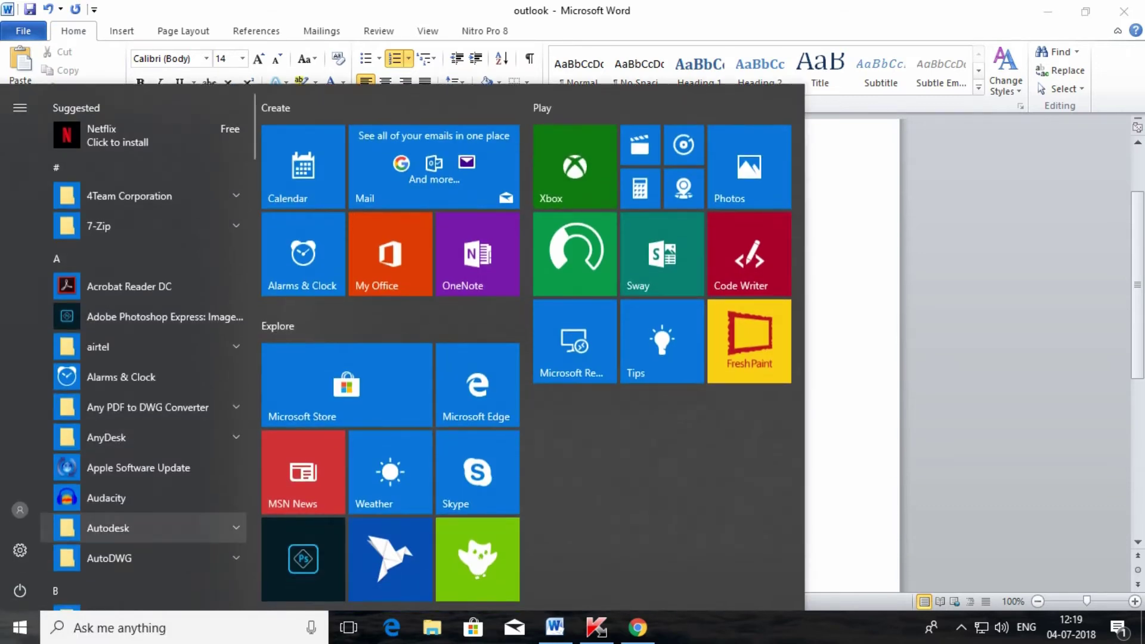
pyautogui.write('outlook')
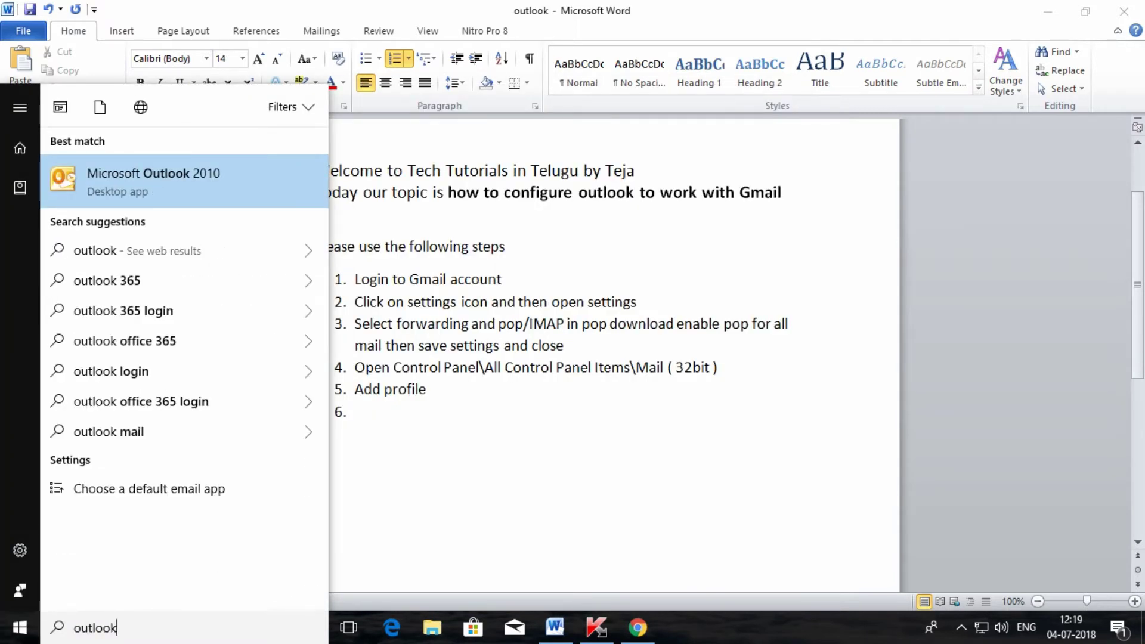
pyautogui.press('Return')
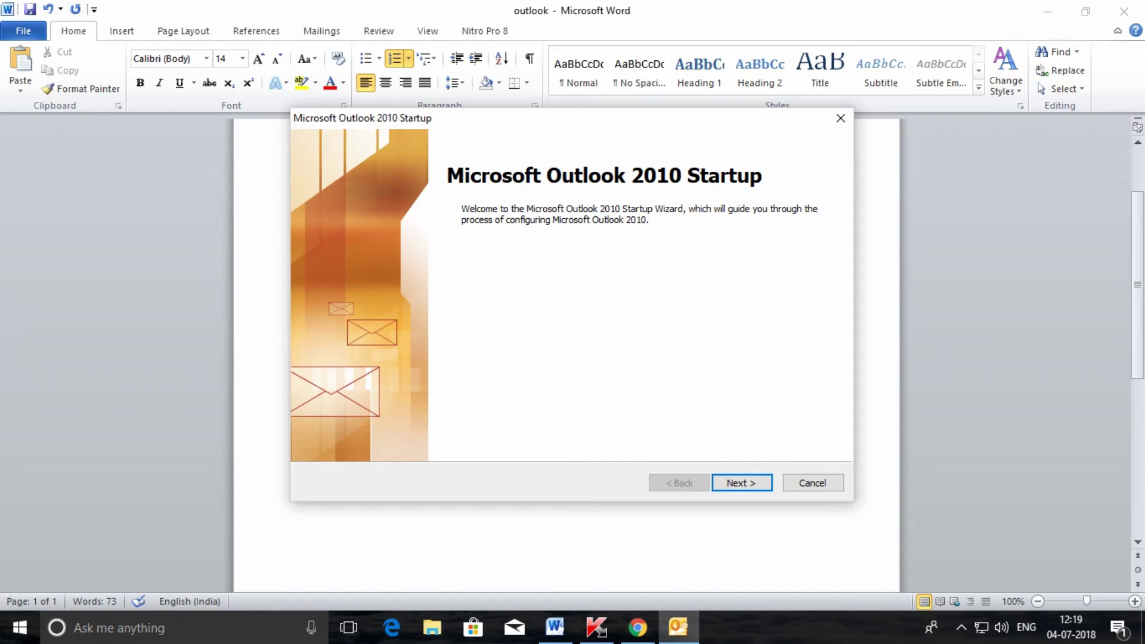
pyautogui.press('Return')
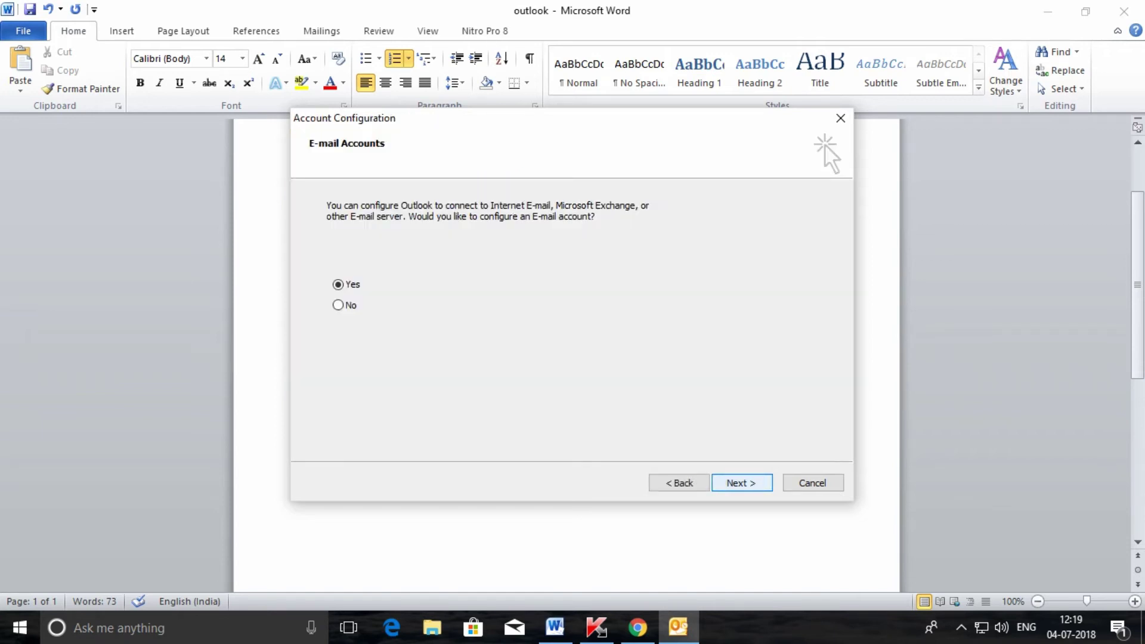
pyautogui.press('Return')
pyautogui.hotkey('alt', 'm')
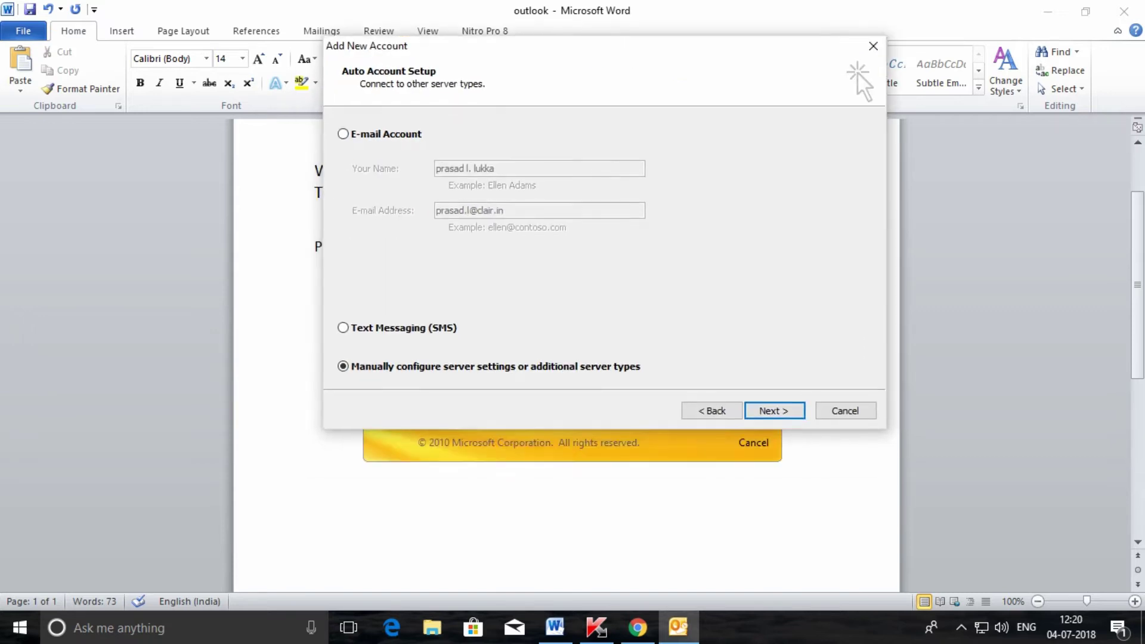
pyautogui.hotkey('alt', 'n')
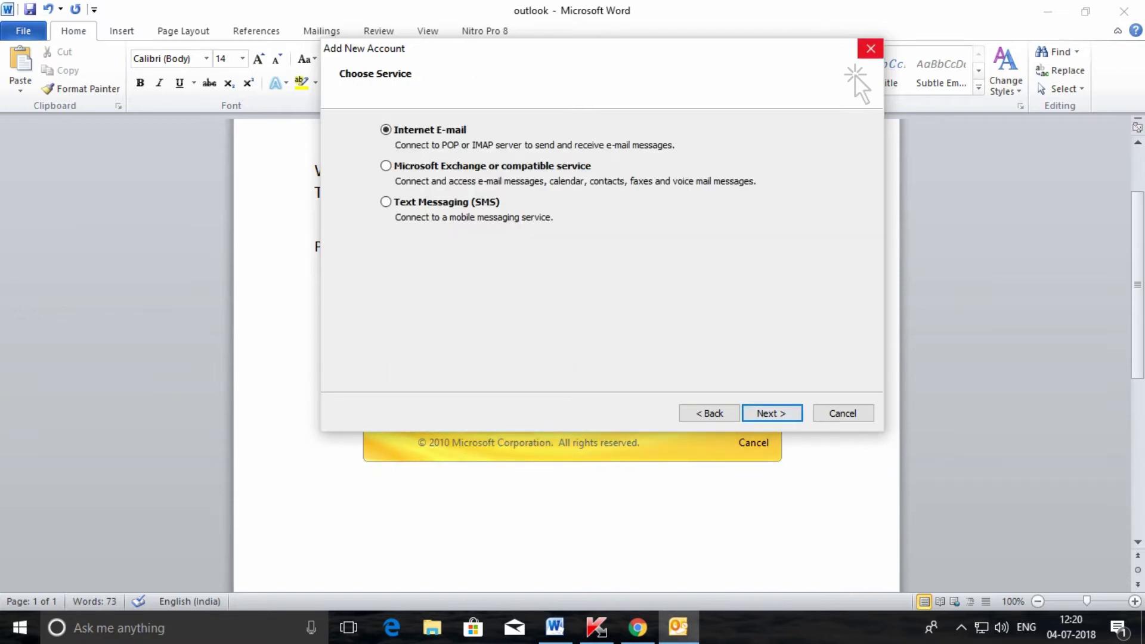
pyautogui.click(871, 48)
pyautogui.press('Return')
pyautogui.press('super')
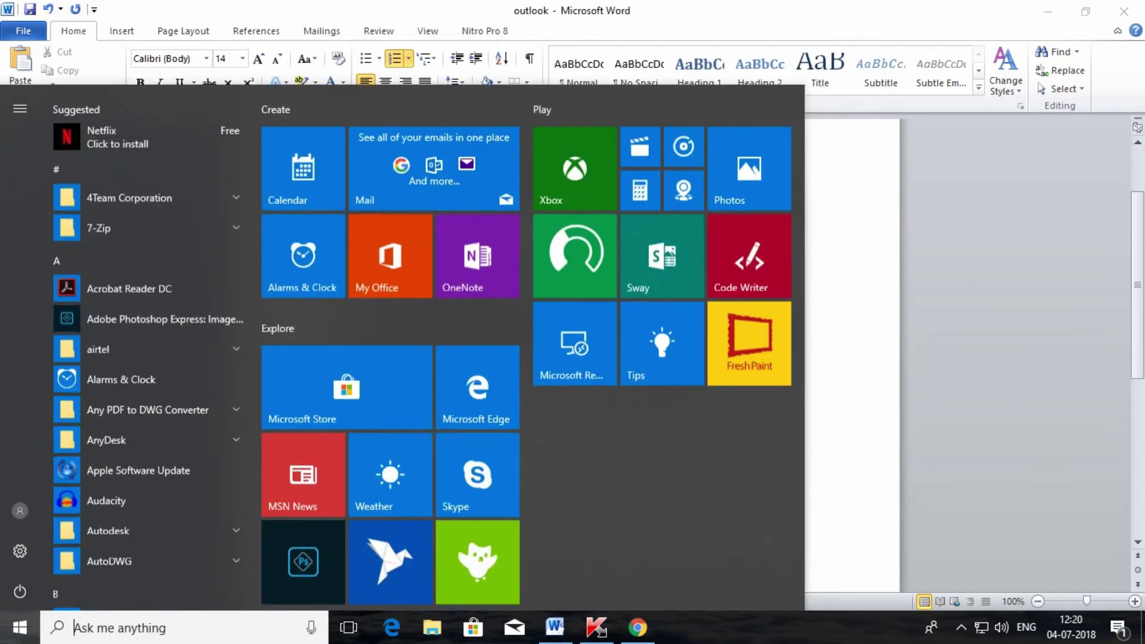
# Step: Launch Control Panel via 'control' search, show all items, and open Mail (32-bit)
pyautogui.write('control')
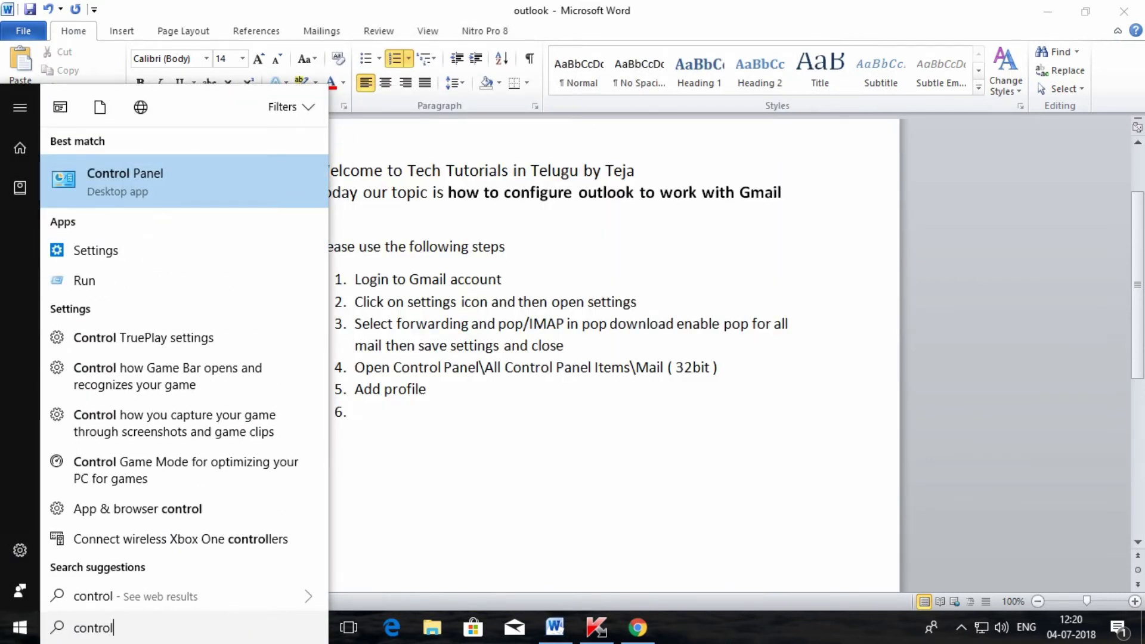
pyautogui.press('Return')
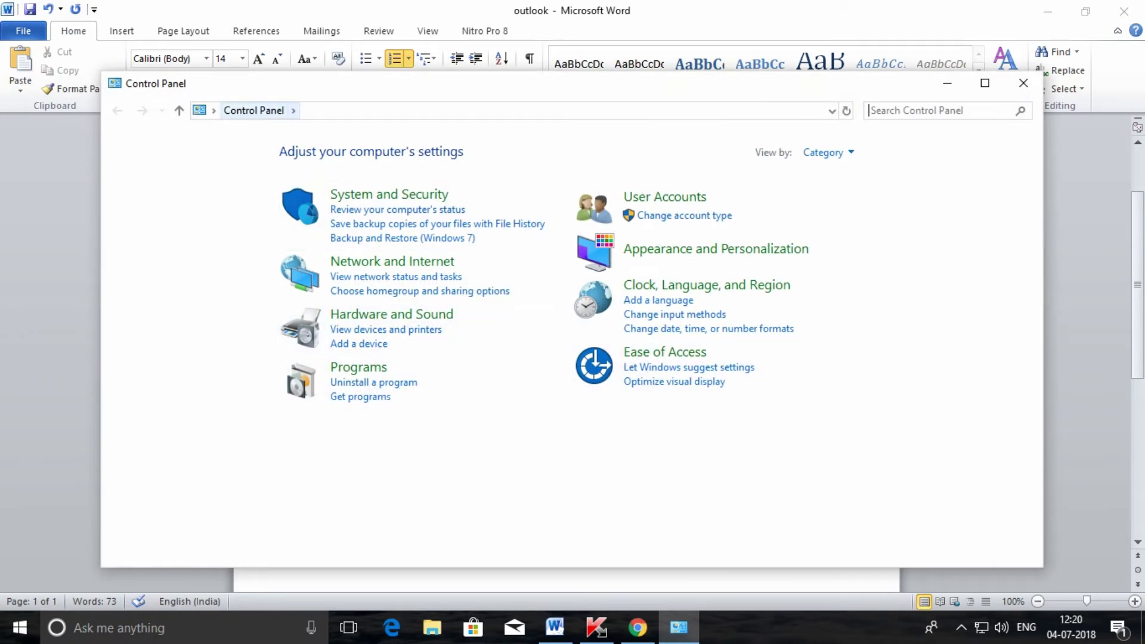
pyautogui.click(293, 110)
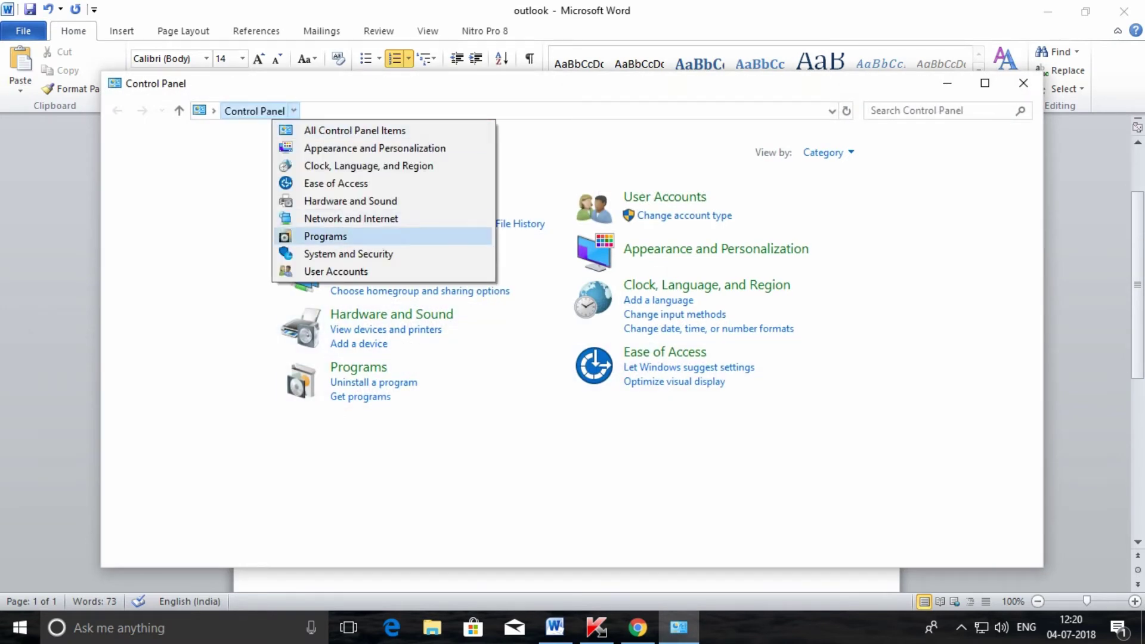
pyautogui.click(355, 130)
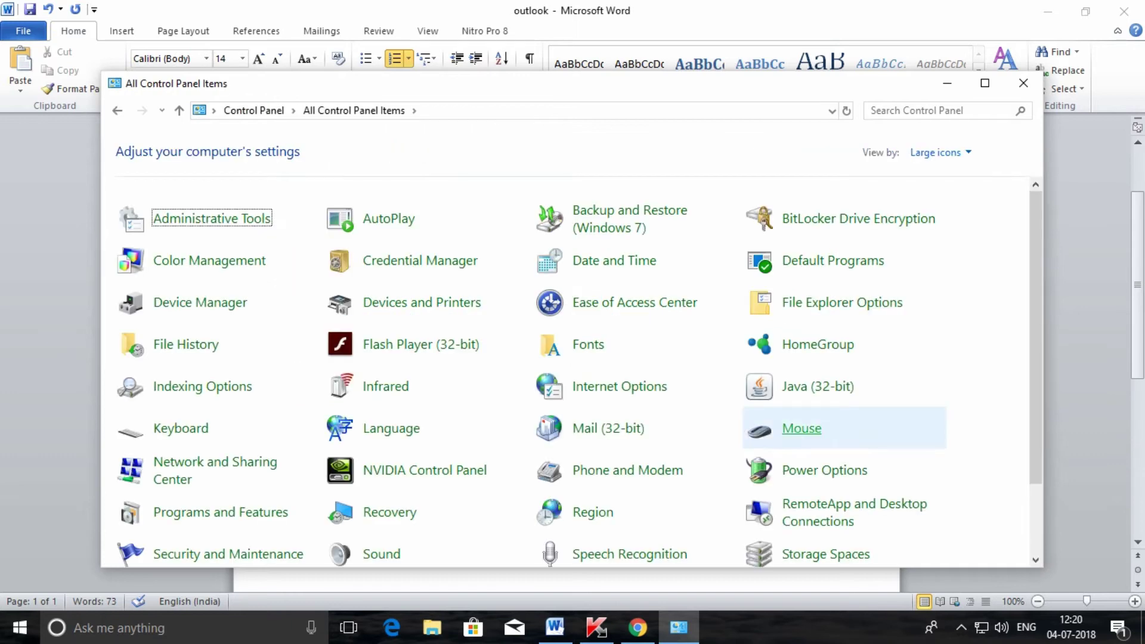
pyautogui.scroll(-2, 844, 501)
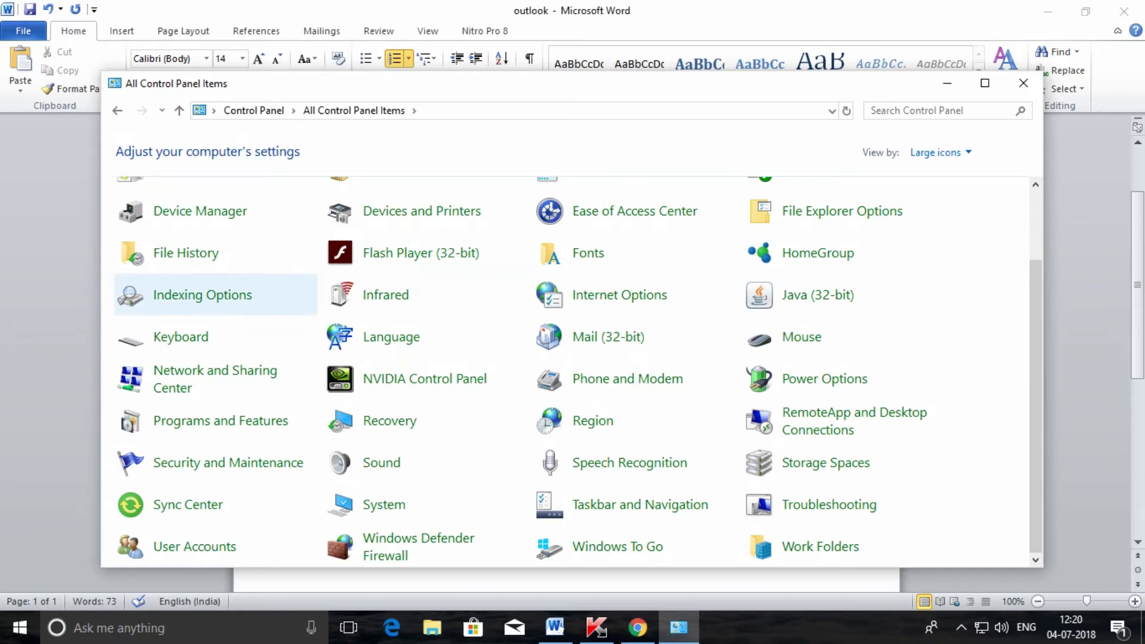
pyautogui.scroll(1, 844, 441)
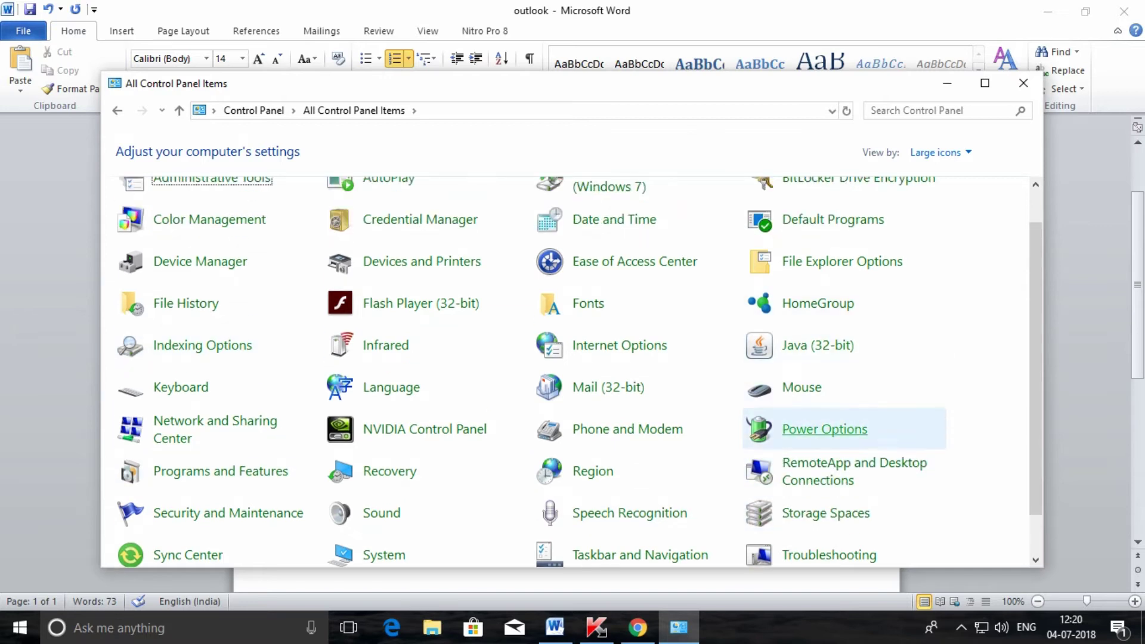
pyautogui.scroll(-1, 843, 423)
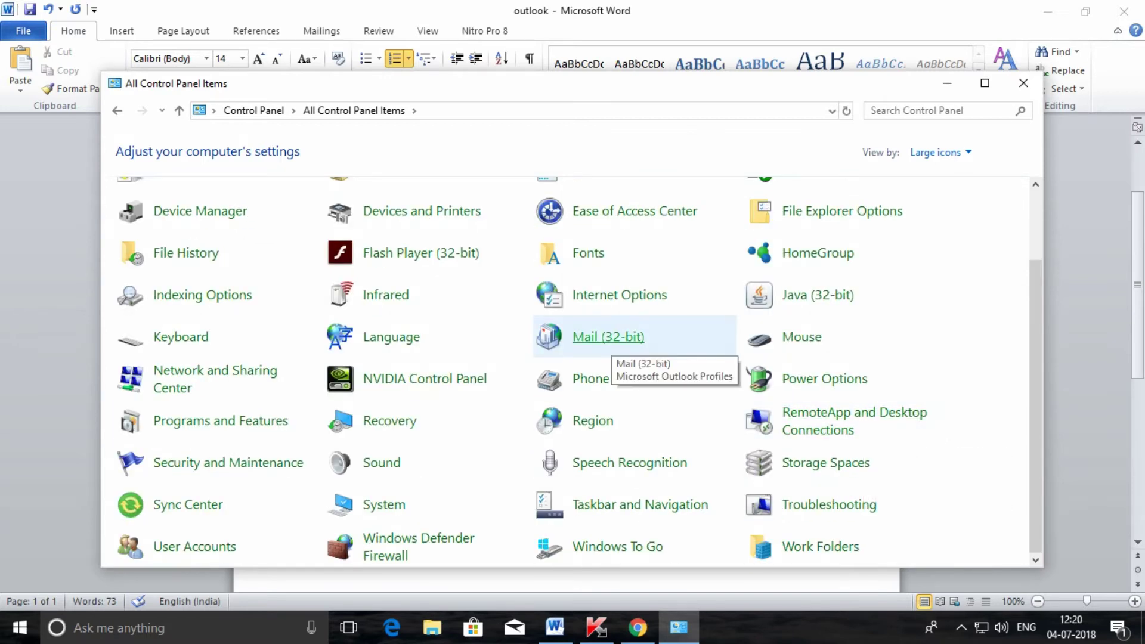
pyautogui.click(608, 339)
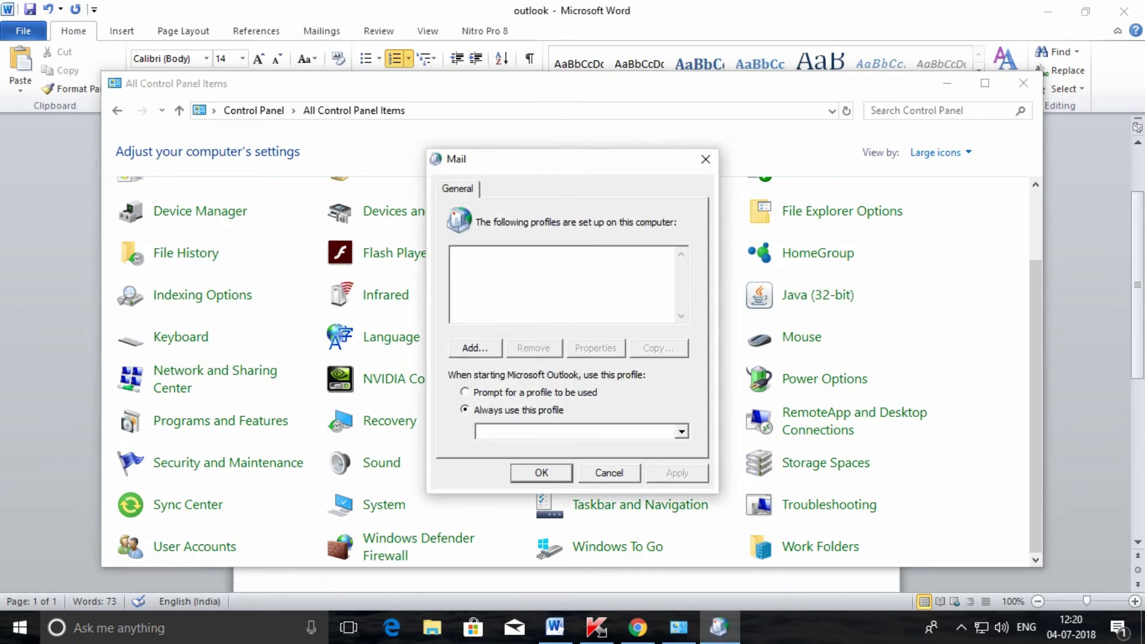
# Step: Add a mail profile named GMAIL and pick manual setup of an Internet E-mail account
pyautogui.hotkey('alt', 'd')
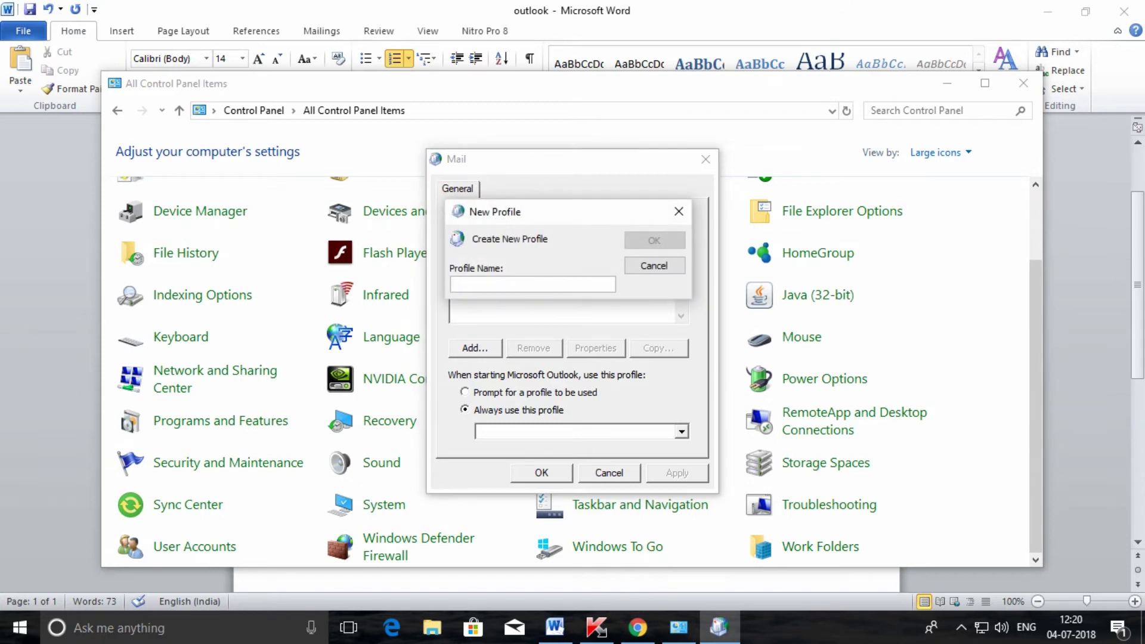
pyautogui.write('GMAIL')
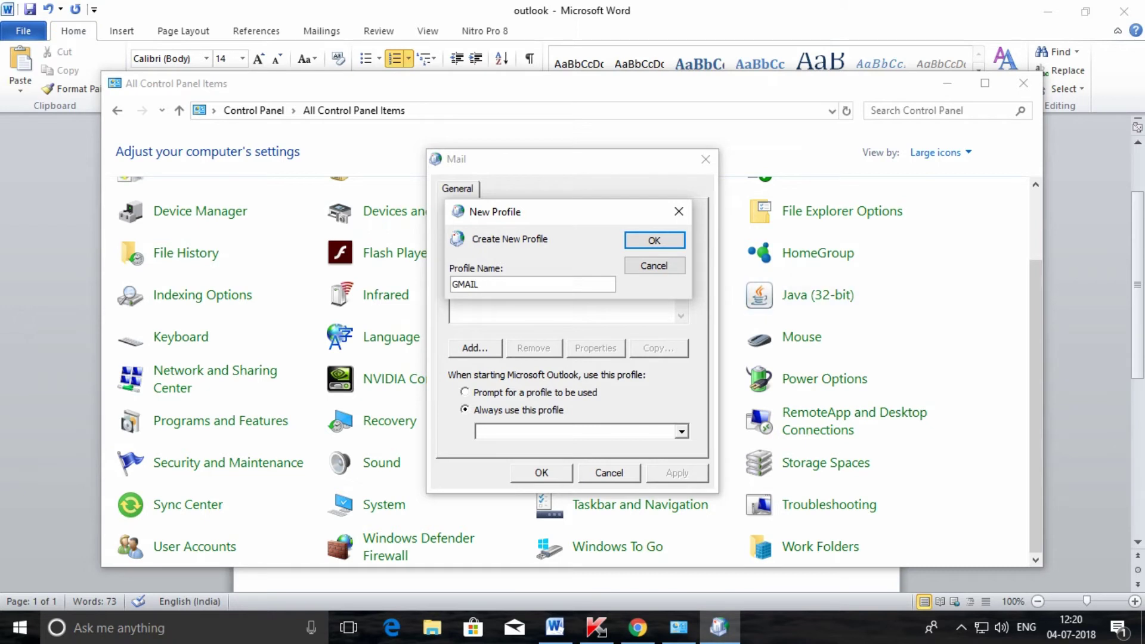
pyautogui.press('Return')
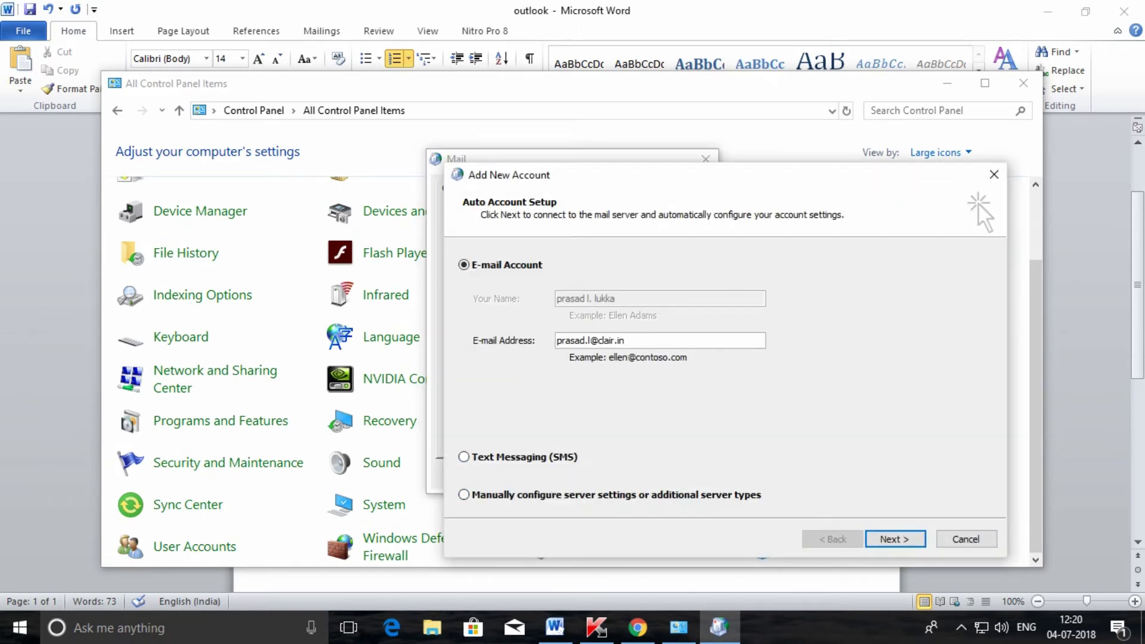
pyautogui.hotkey('alt', 'm')
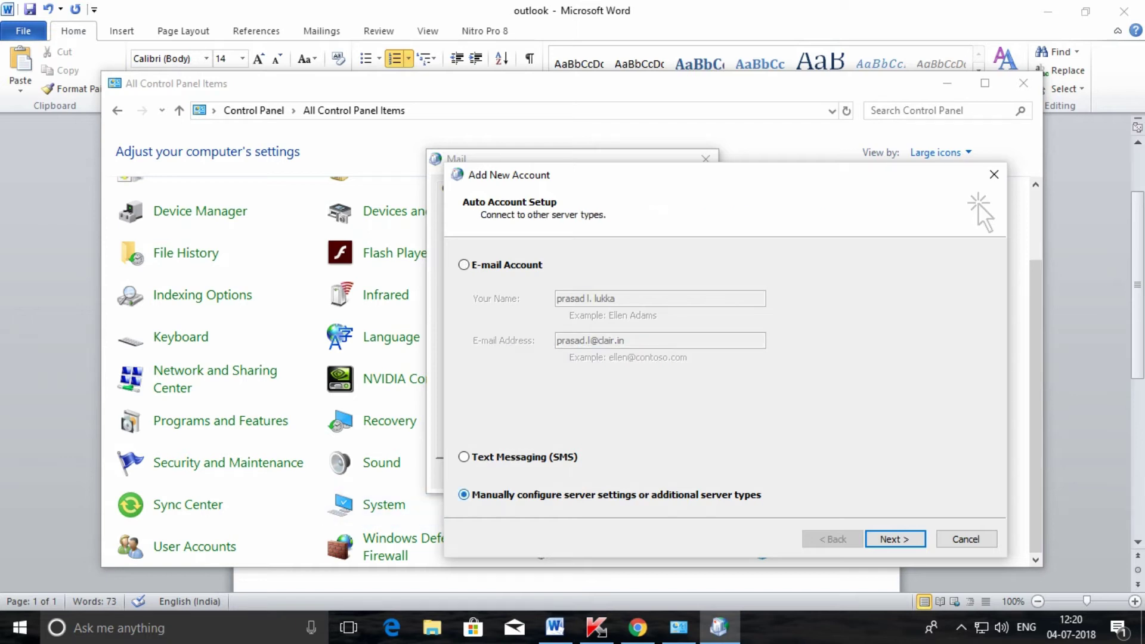
pyautogui.press('Return')
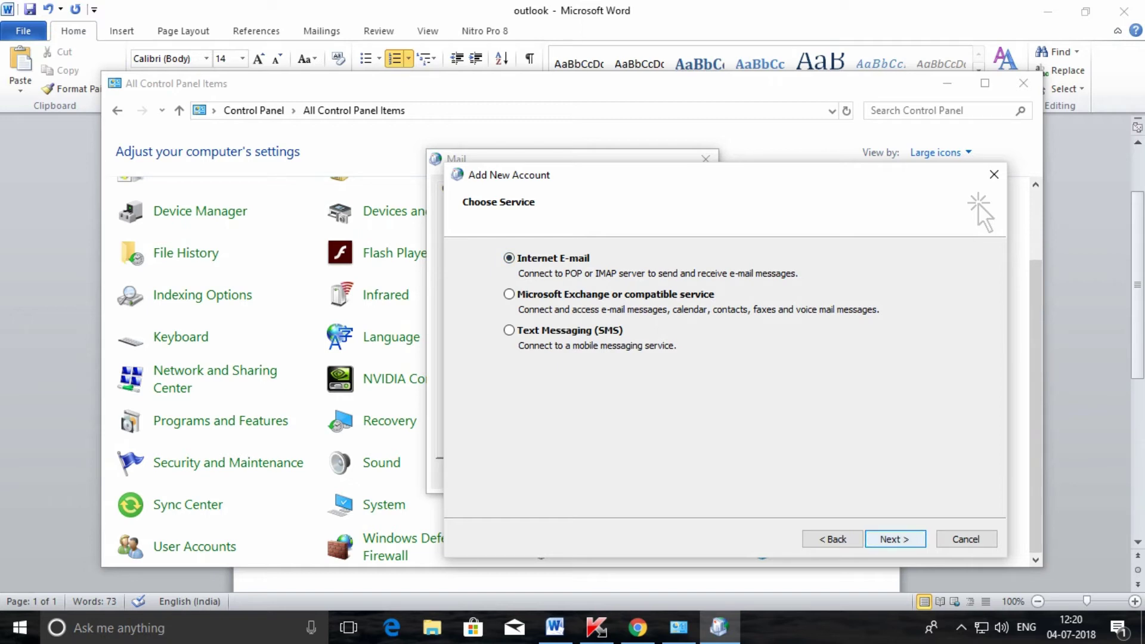
pyautogui.press('Return')
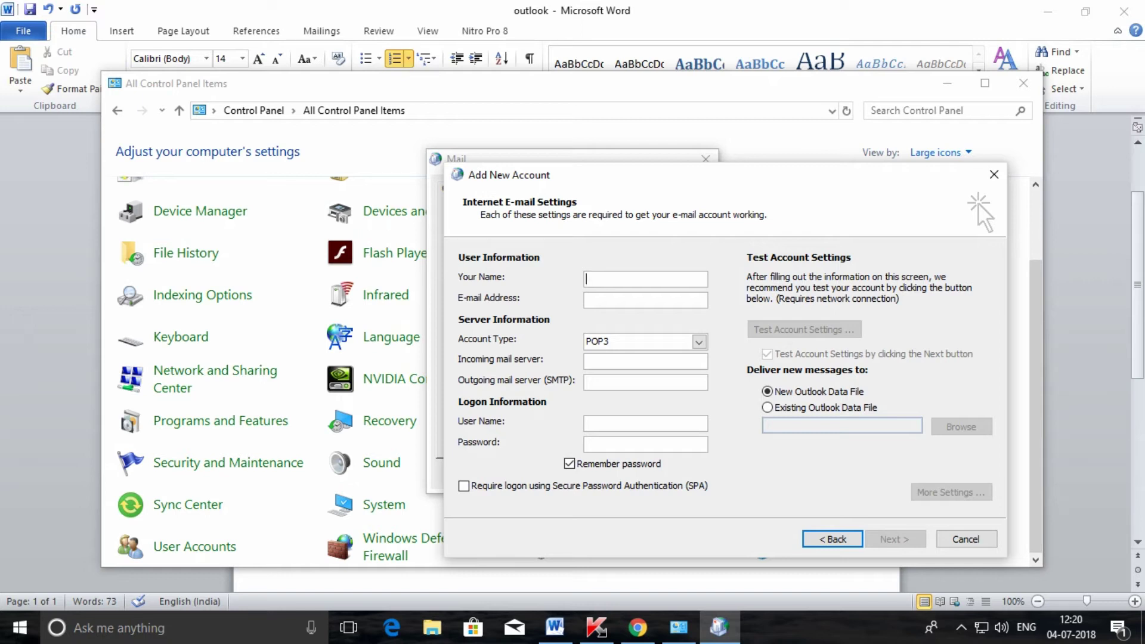
# Step: Enter the sender name and the Gmail e-mail address in the account form
pyautogui.write('TECH TUTO')
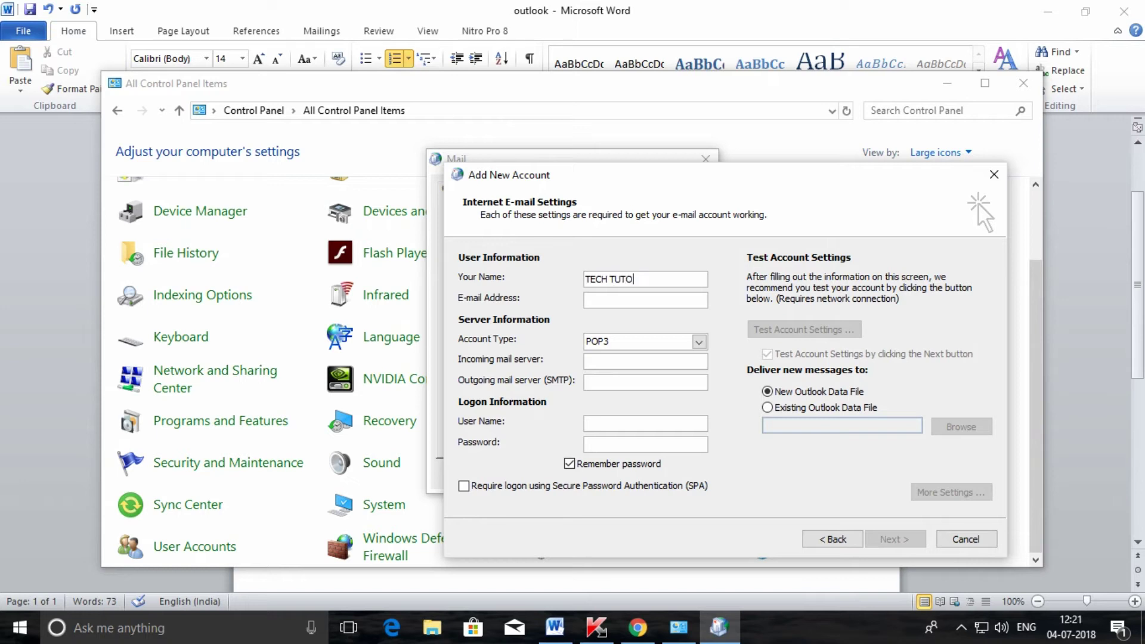
pyautogui.write('RIALS IN TELUGU')
pyautogui.hotkey('shift', 'Tab')
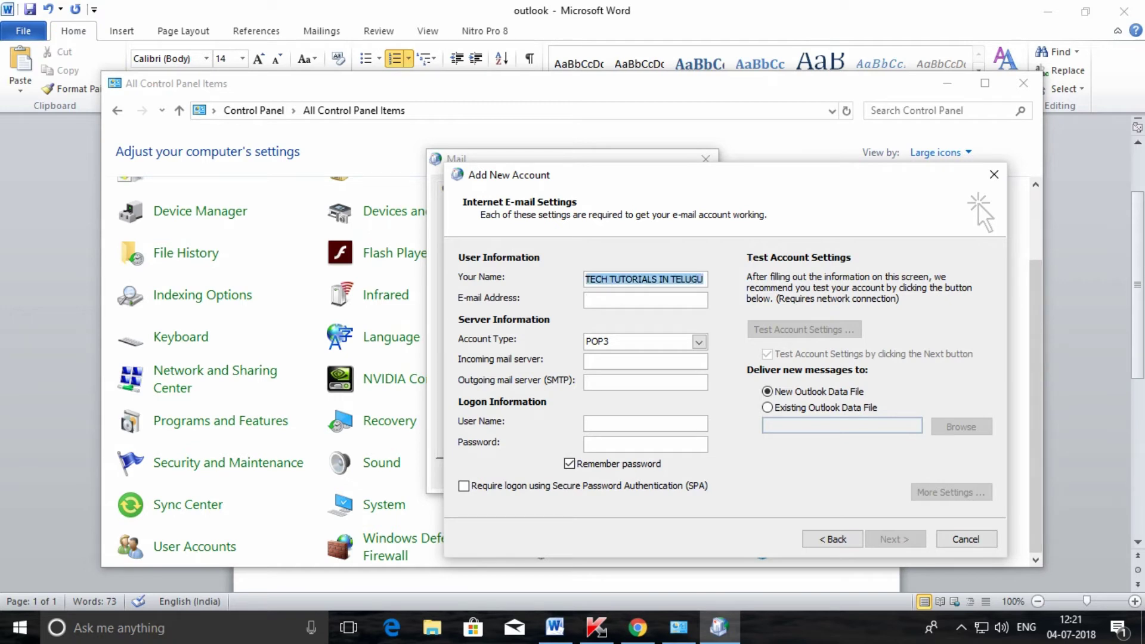
pyautogui.click(645, 299)
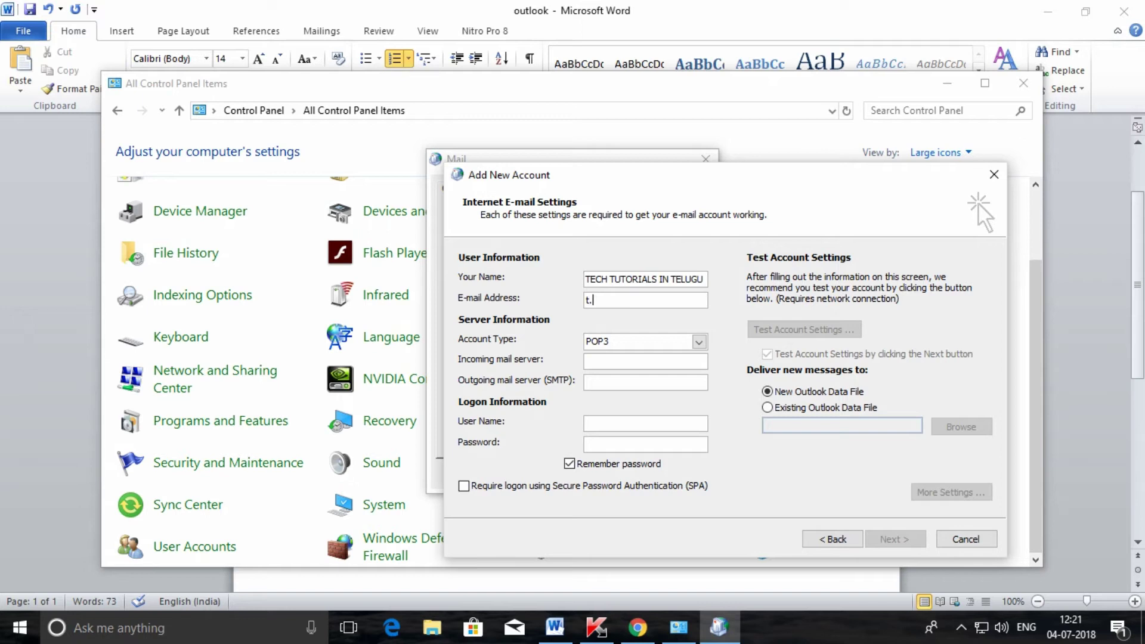
pyautogui.hotkey('shift', 'Left')
pyautogui.hotkey('shift', 'Left')
pyautogui.hotkey('shift', 'Left')
pyautogui.hotkey('shift', 'Left')
pyautogui.hotkey('shift', 'Left')
pyautogui.hotkey('shift', 'Left')
pyautogui.hotkey('shift', 'Left')
pyautogui.hotkey('shift', 'Left')
pyautogui.hotkey('shift', 'Left')
pyautogui.hotkey('shift', 'Left')
pyautogui.hotkey('shift', 'Left')
pyautogui.hotkey('shift', 'Left')
pyautogui.hotkey('shift', 'Left')
pyautogui.hotkey('shift', 'Left')
pyautogui.hotkey('shift', 'Left')
pyautogui.hotkey('shift', 'Left')
pyautogui.hotkey('shift', 'Left')
pyautogui.hotkey('shift', 'Left')
pyautogui.hotkey('shift', 'Left')
pyautogui.hotkey('shift', 'Left')
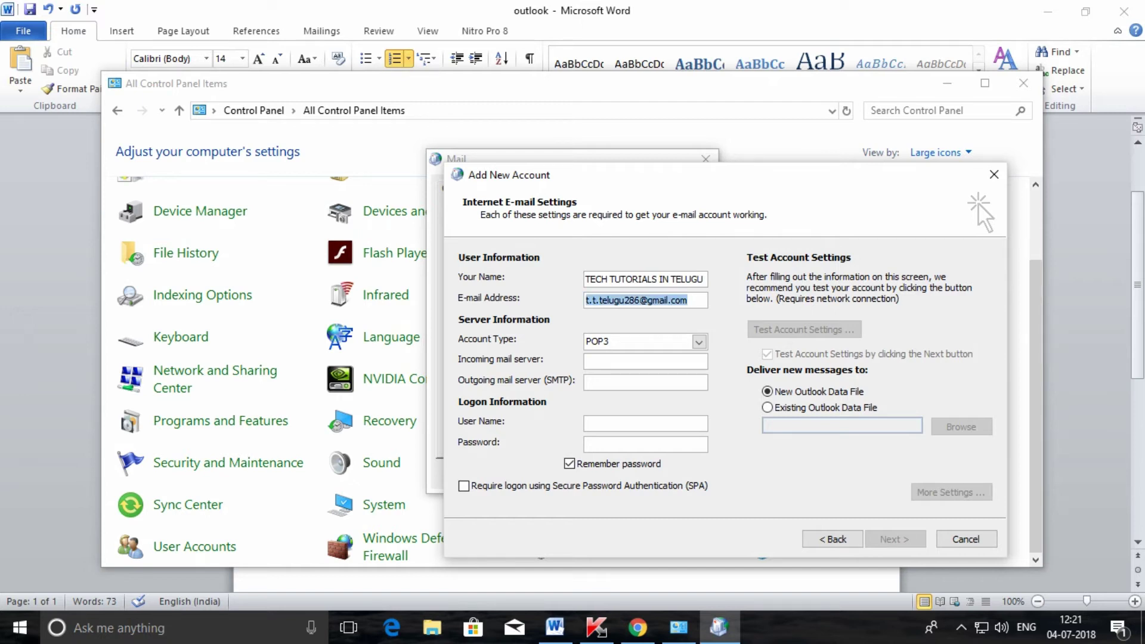
pyautogui.click(600, 300)
pyautogui.hotkey('shift', 'Left')
pyautogui.hotkey('shift', 'Left')
pyautogui.hotkey('shift', 'Left')
pyautogui.hotkey('shift', 'Left')
pyautogui.hotkey('shift', 'Left')
pyautogui.hotkey('shift', 'Left')
pyautogui.hotkey('shift', 'Left')
pyautogui.hotkey('shift', 'Left')
pyautogui.hotkey('shift', 'Left')
pyautogui.hotkey('shift', 'Left')
pyautogui.hotkey('shift', 'Left')
pyautogui.hotkey('shift', 'Left')
pyautogui.hotkey('shift', 'Left')
pyautogui.hotkey('shift', 'Left')
pyautogui.hotkey('shift', 'Left')
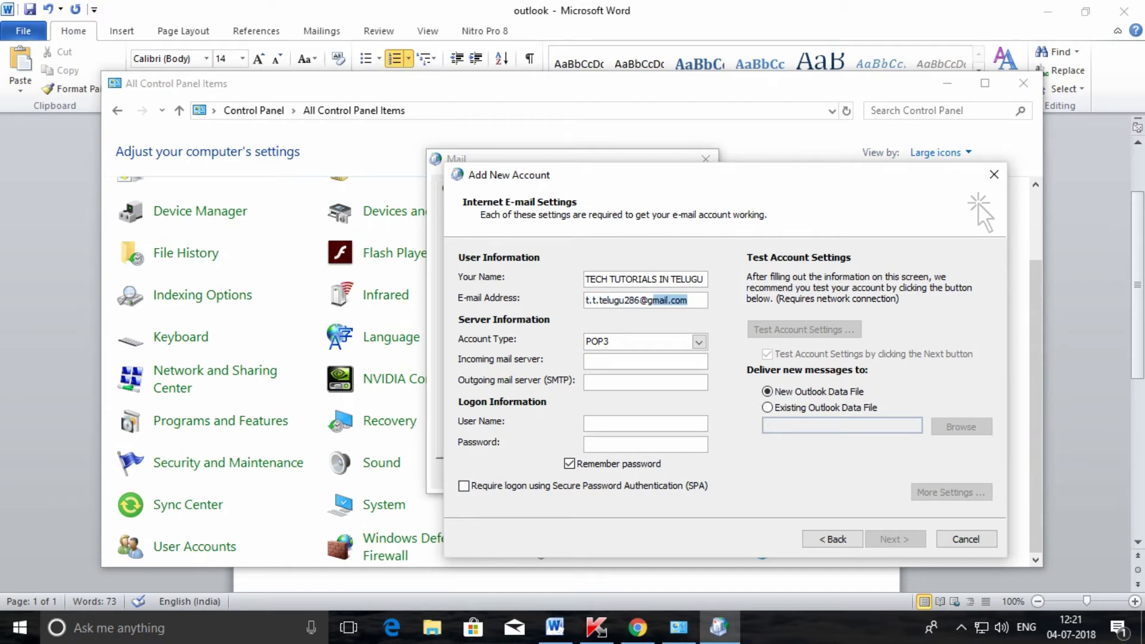
# Step: Set the incoming server to pop.gmail.com and the outgoing server to smtp.gmail.com
pyautogui.click(645, 361)
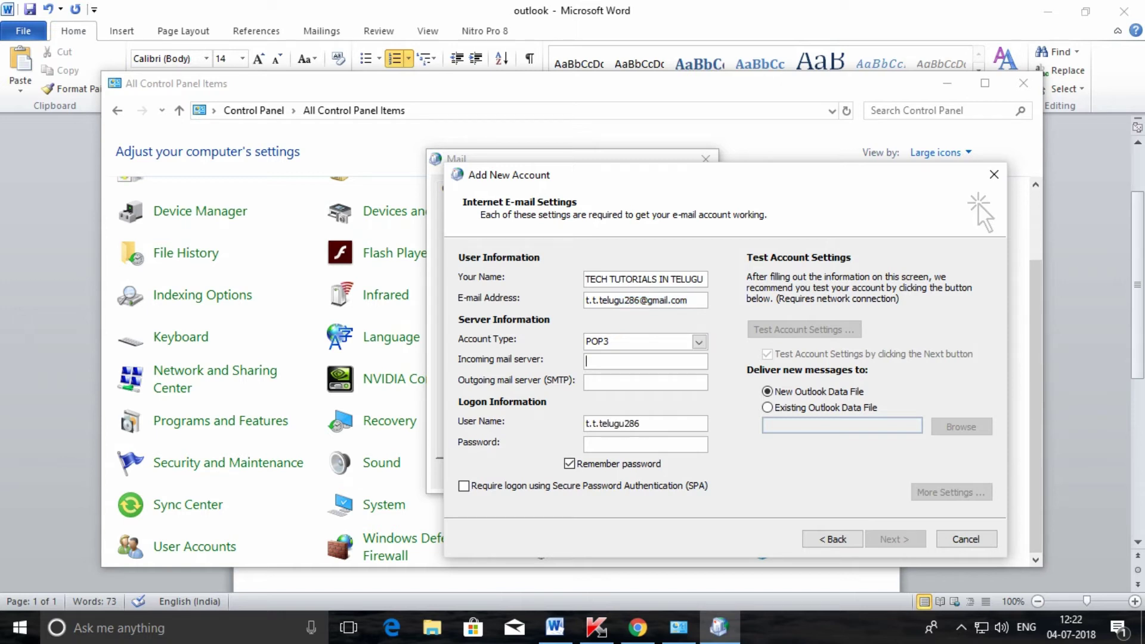
pyautogui.write('.gmail.com')
pyautogui.press('Tab')
pyautogui.write('s')
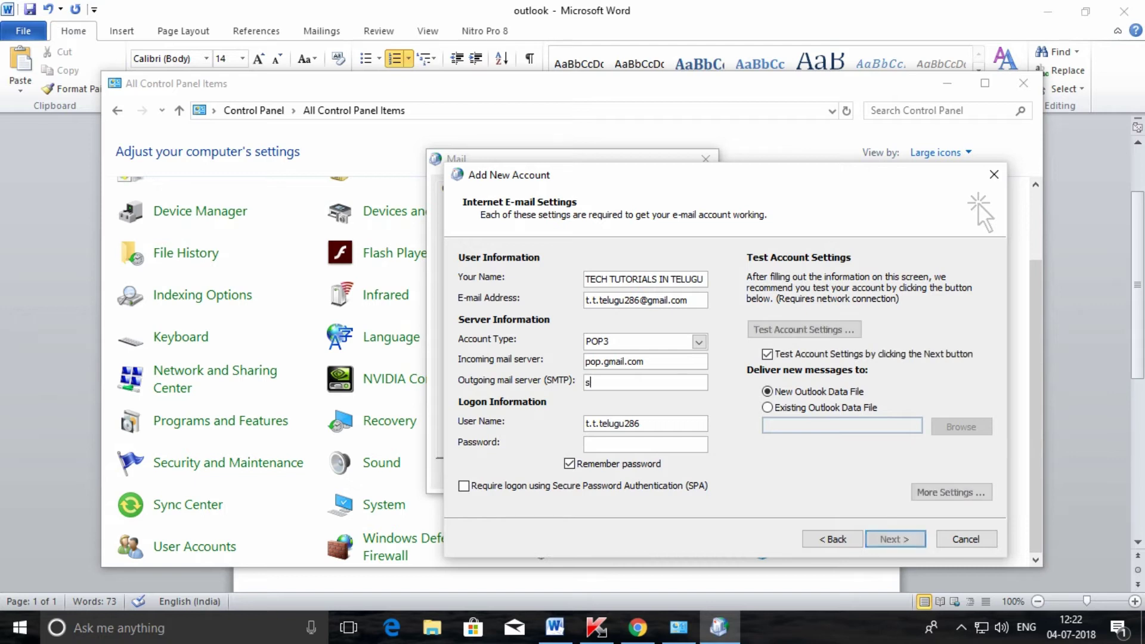
pyautogui.write('mtp.gmail.com')
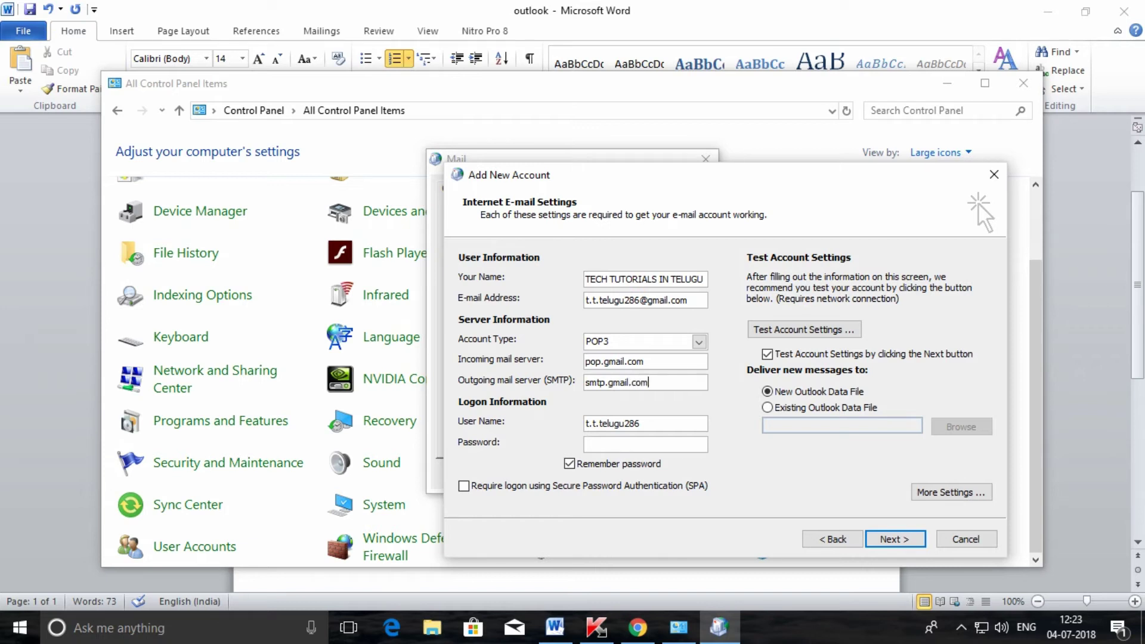
pyautogui.press('Tab')
# Step: Set the user name to the full Gmail address and enter the account password
pyautogui.click(640, 423)
pyautogui.write('@gmail.com')
pyautogui.click(645, 443)
pyautogui.write('*******************')
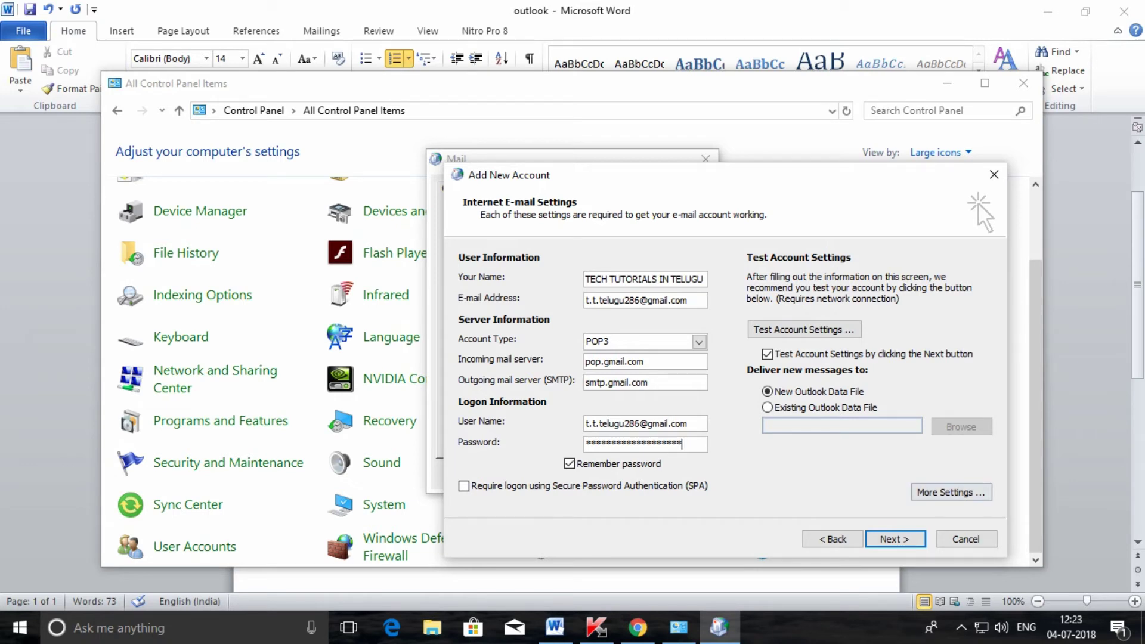
pyautogui.hotkey('alt', 'm')
pyautogui.click(587, 274)
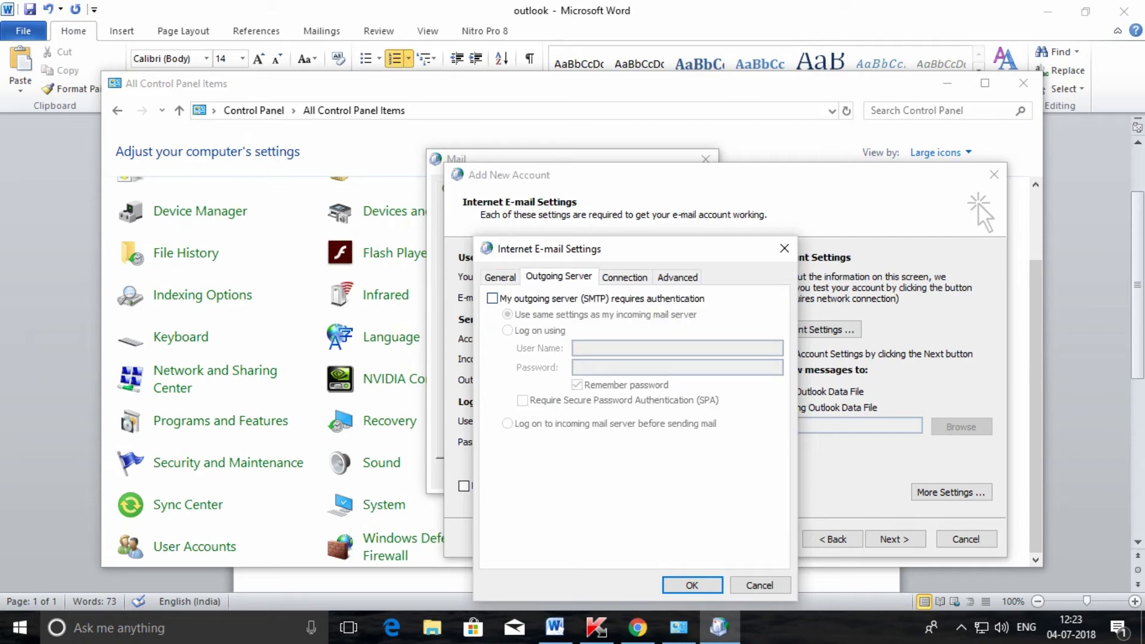
# Step: Require SMTP authentication and set POP3 port 995 with SSL and SMTP port 587 with TLS
pyautogui.hotkey('alt', 'o')
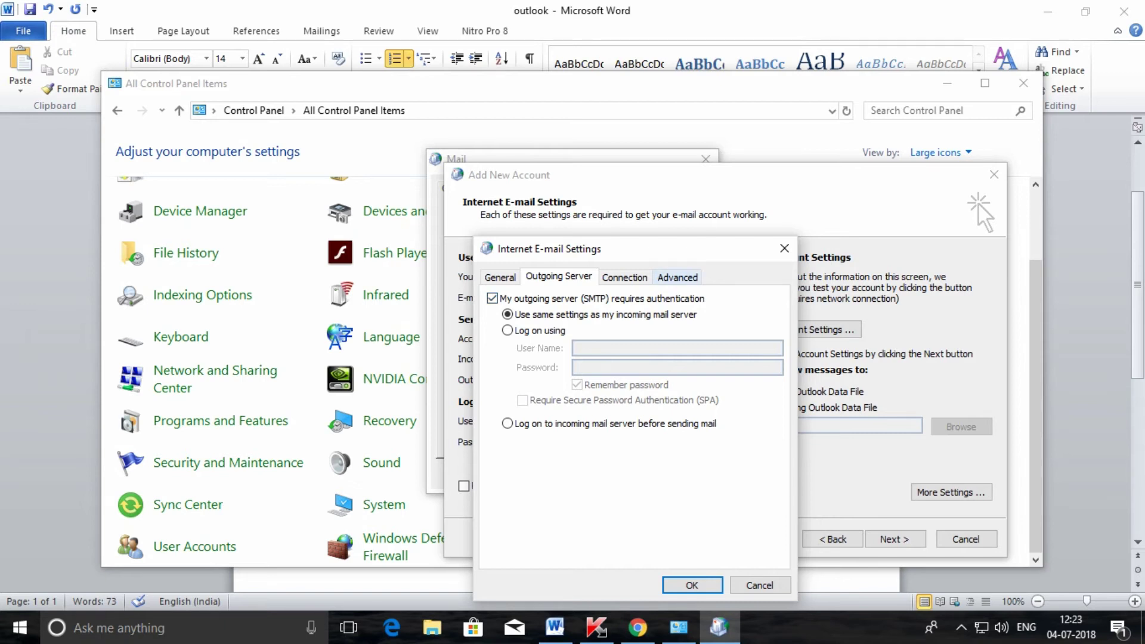
pyautogui.hotkey('ctrl', 'Tab')
pyautogui.hotkey('ctrl', 'Tab')
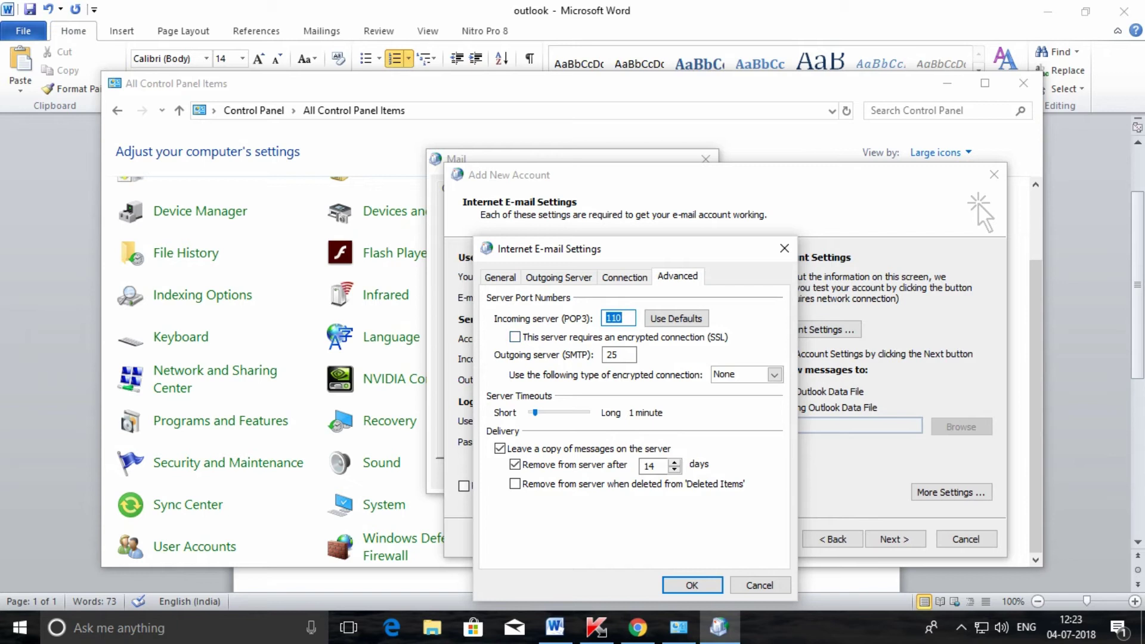
pyautogui.write('995')
pyautogui.hotkey('alt', 'e')
pyautogui.hotkey('shift', 'Tab')
pyautogui.hotkey('shift', 'Tab')
pyautogui.press('Tab')
pyautogui.press('Tab')
pyautogui.press('Tab')
pyautogui.write('587')
pyautogui.click(774, 374)
pyautogui.press('Down')
pyautogui.press('Down')
pyautogui.press('Return')
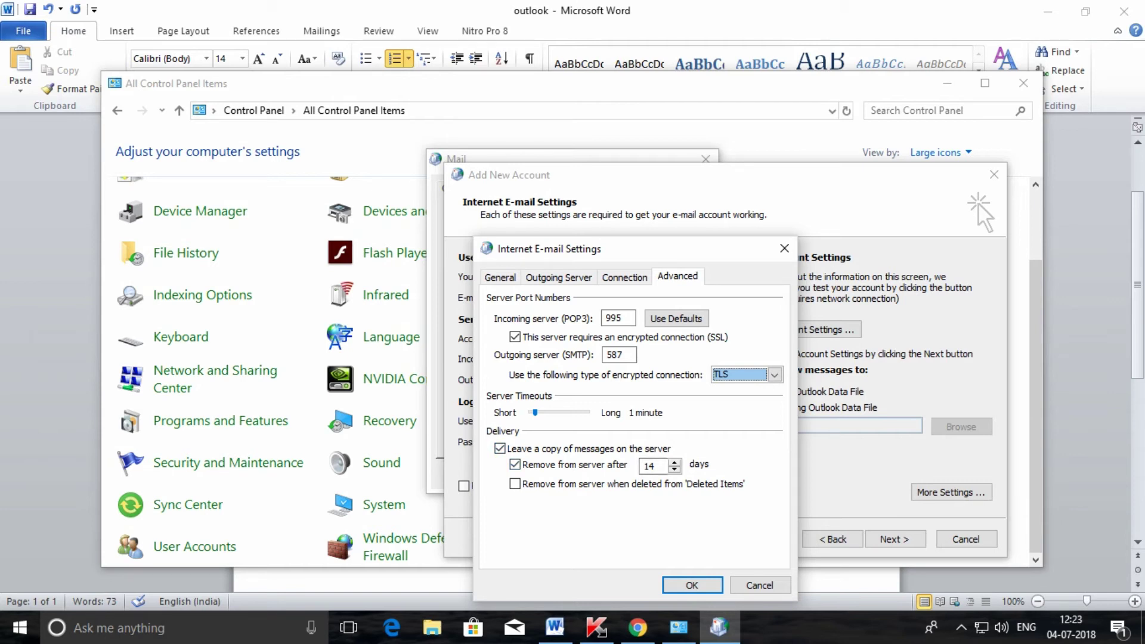
pyautogui.press('Return')
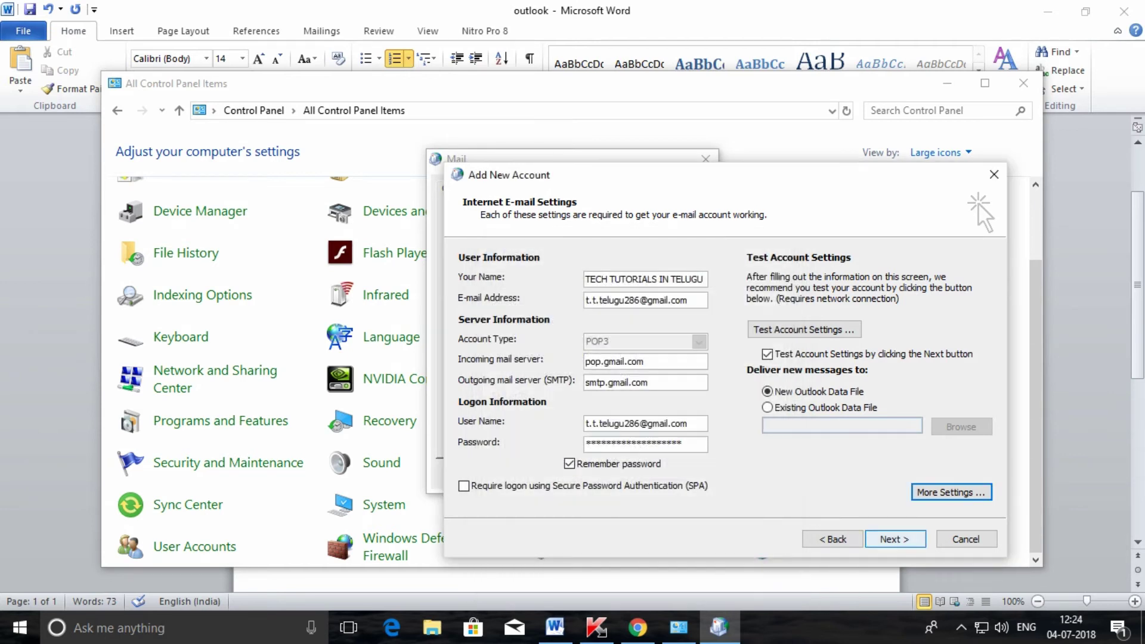
# Step: Run the account settings test, dismiss the successful results, and finish the wizard
pyautogui.press('Return')
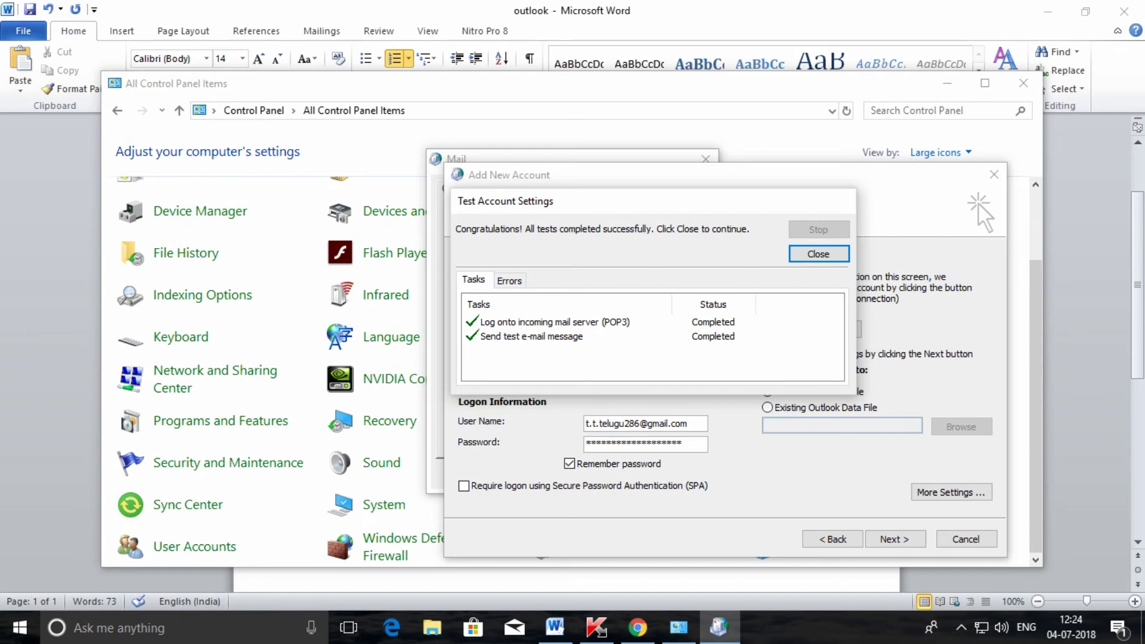
pyautogui.press('Return')
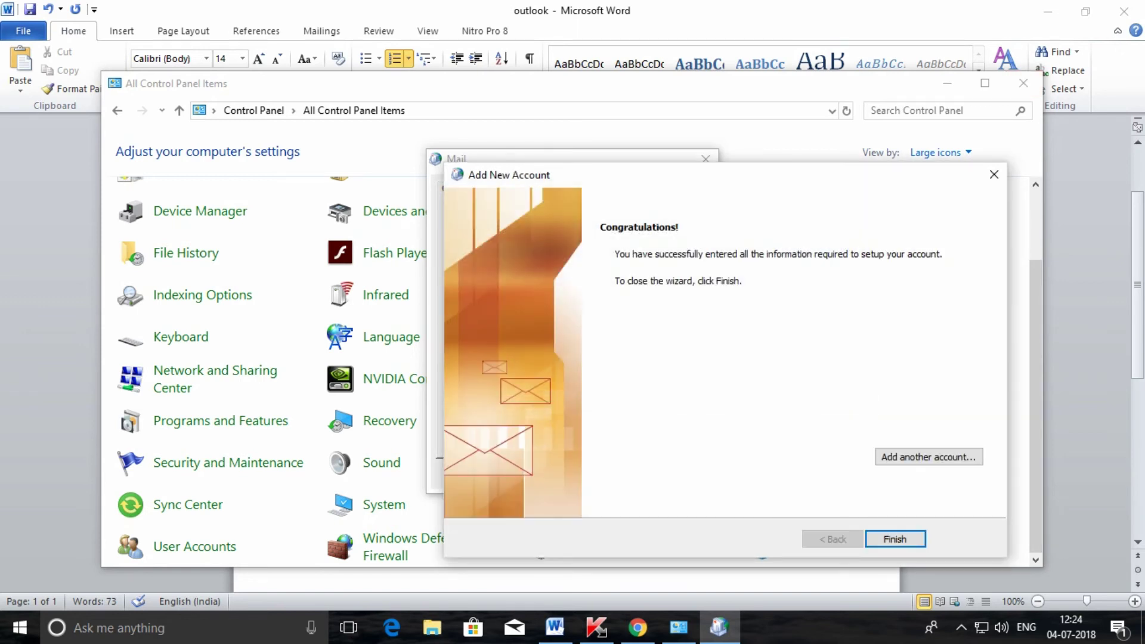
pyautogui.press('Return')
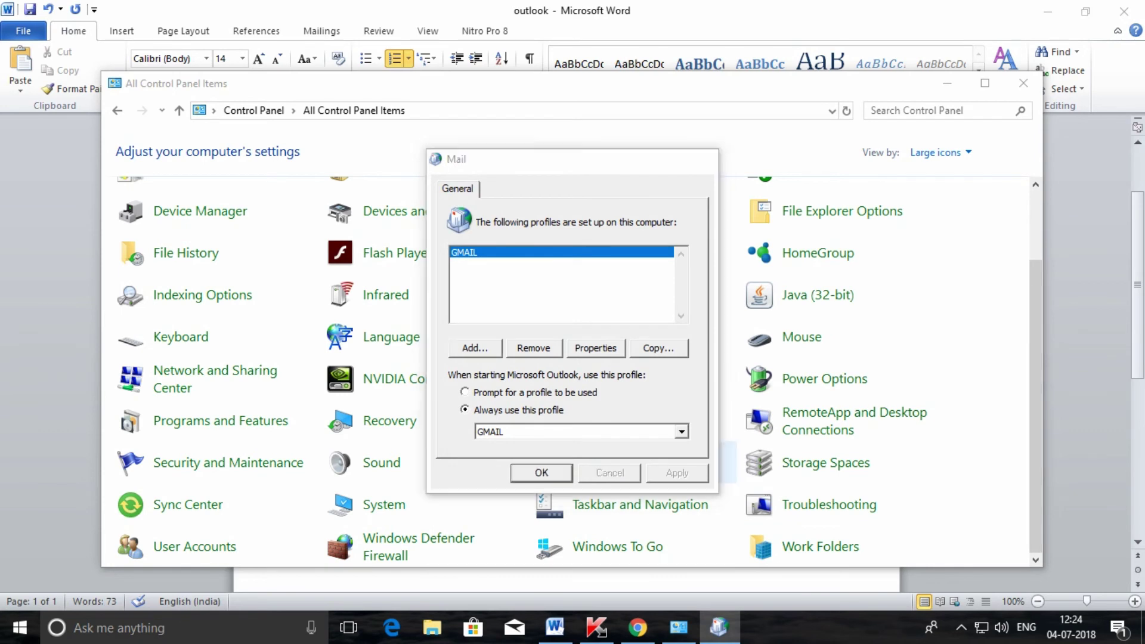
# Step: Close the Mail dialog and Control Panel, then launch Outlook 2010 from Windows search
pyautogui.press('Return')
pyautogui.click(1023, 83)
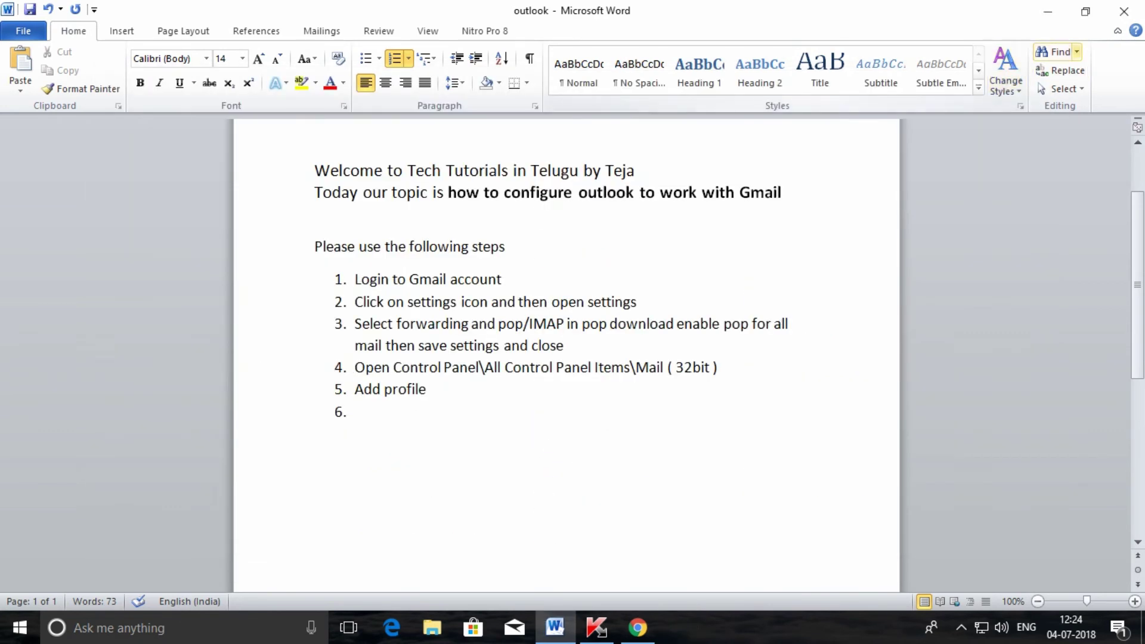
pyautogui.press('super')
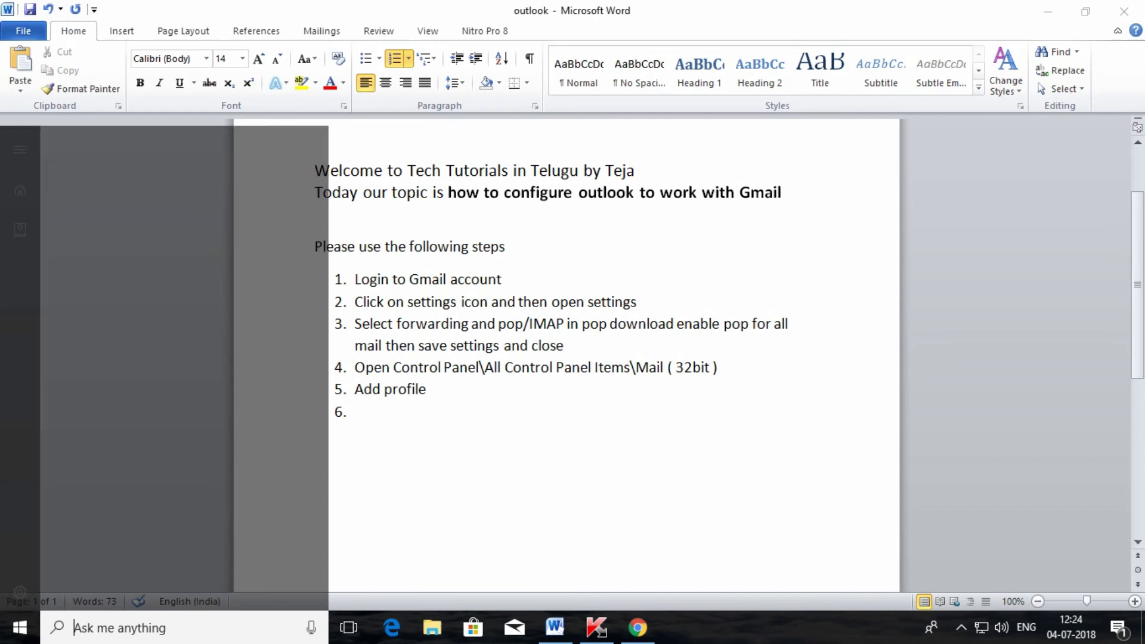
pyautogui.write('outlook')
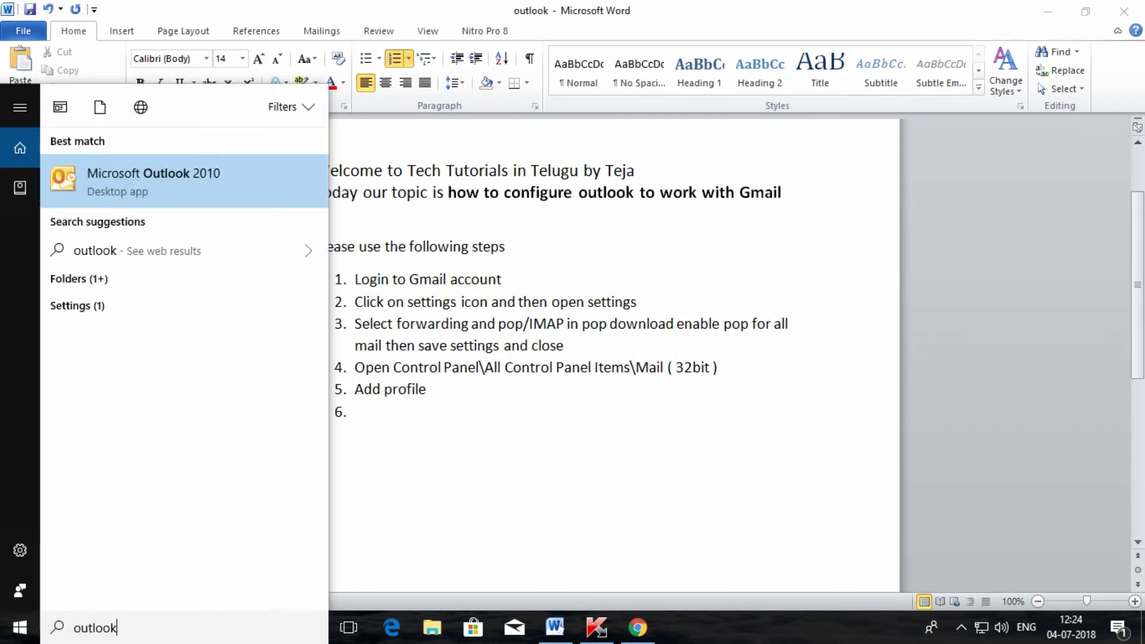
pyautogui.press('Return')
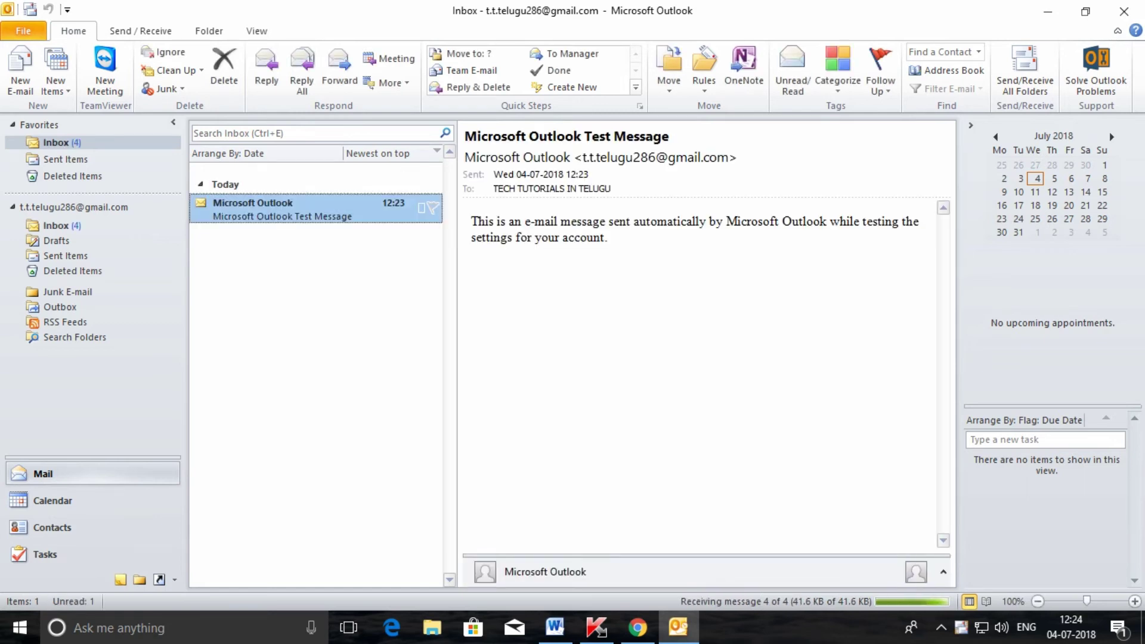
# Step: Read each of the four received Inbox messages, then switch to the Gmail inbox
pyautogui.click(310, 239)
pyautogui.click(310, 268)
pyautogui.click(310, 296)
pyautogui.click(310, 209)
pyautogui.click(310, 239)
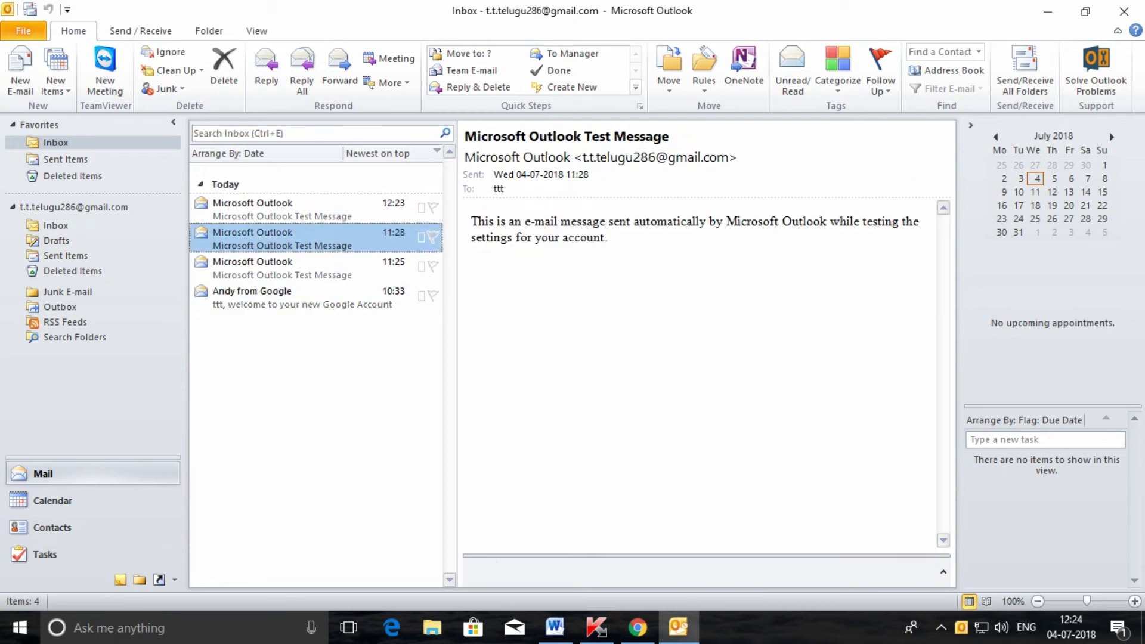
pyautogui.click(310, 267)
pyautogui.click(310, 296)
pyautogui.click(310, 209)
pyautogui.click(311, 238)
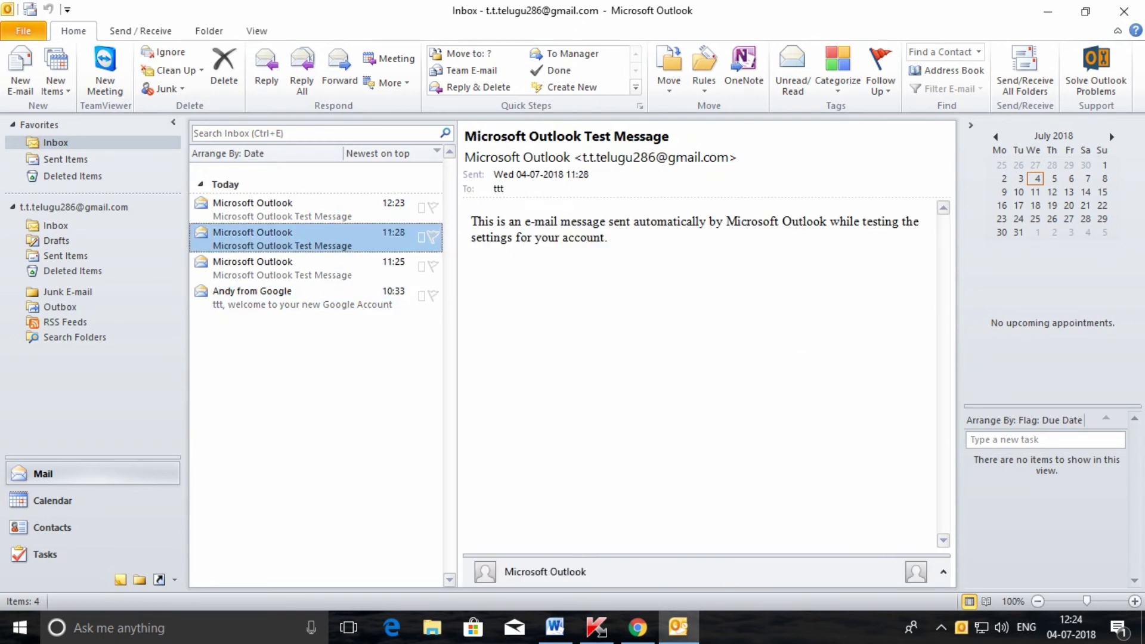
pyautogui.click(638, 628)
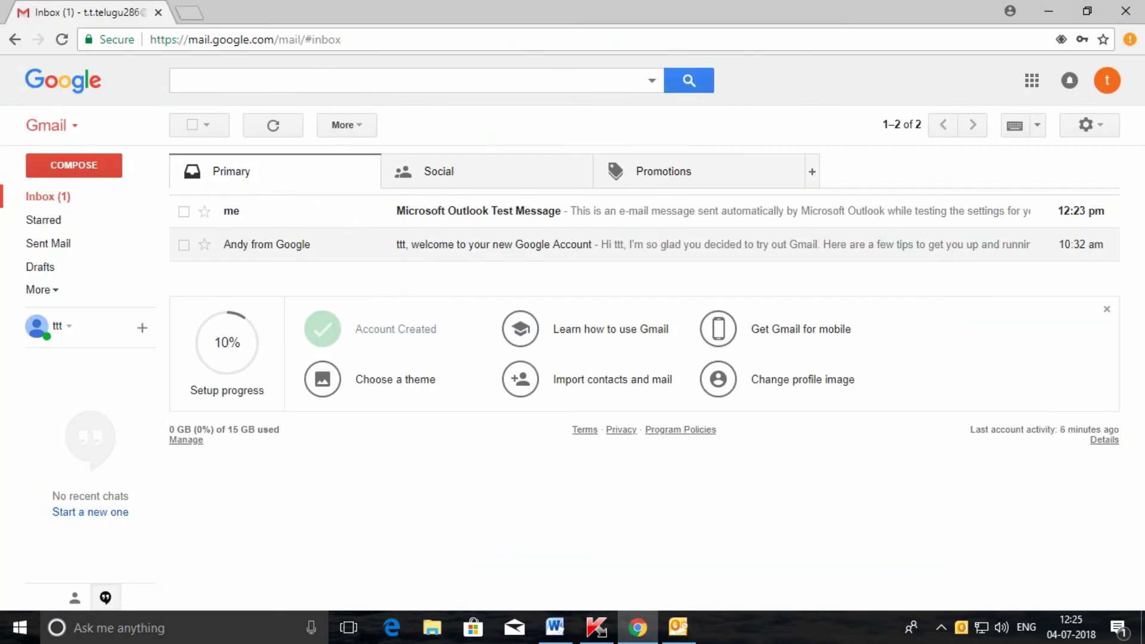
# Step: Reload the Gmail inbox twice, then return to Outlook and select the Google welcome message
pyautogui.click(48, 197)
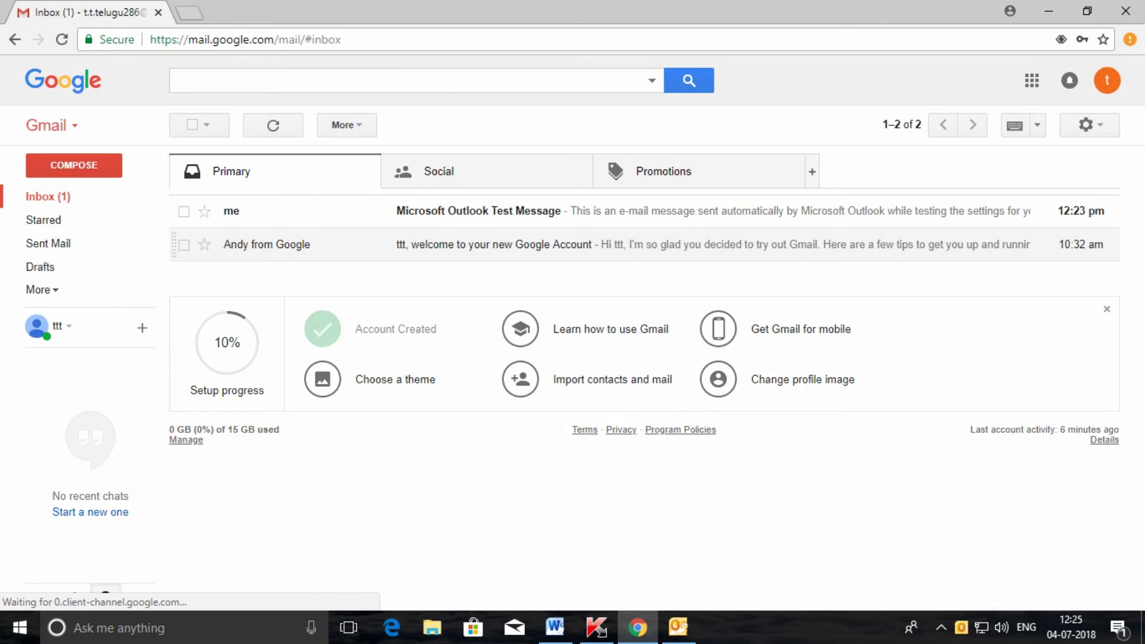
pyautogui.click(48, 196)
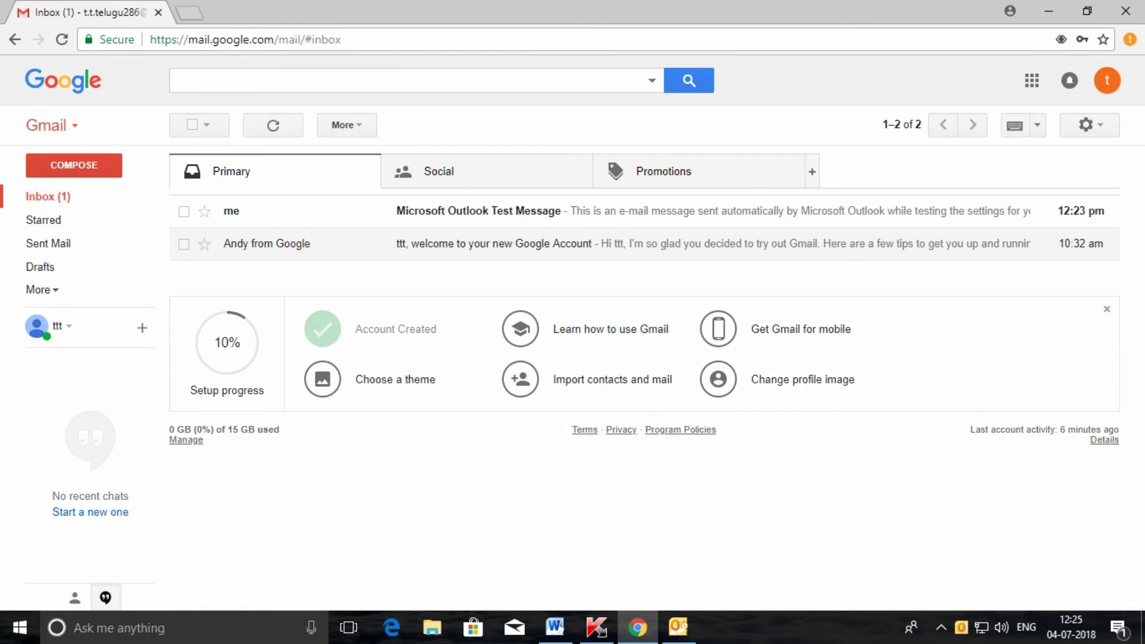
pyautogui.click(678, 627)
pyautogui.press('Down')
pyautogui.press('Down')
pyautogui.press('Down')
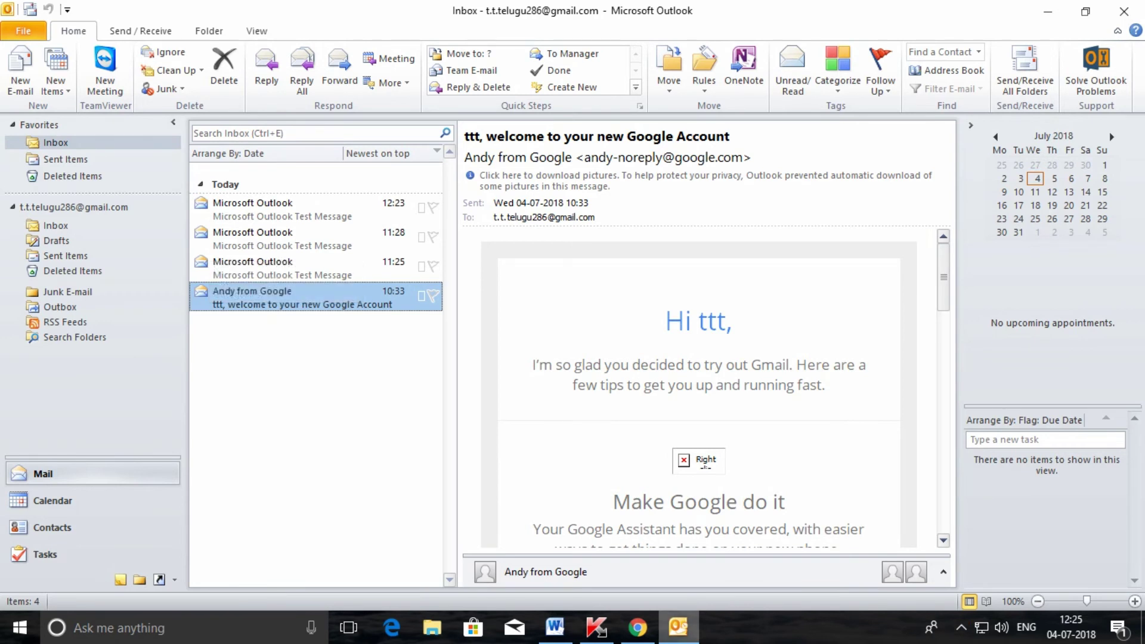
# Step: Switch to the Word steps document and remove the numbering from the empty sixth item
pyautogui.hotkey('alt', 'Tab')
pyautogui.hotkey('alt', 'Tab')
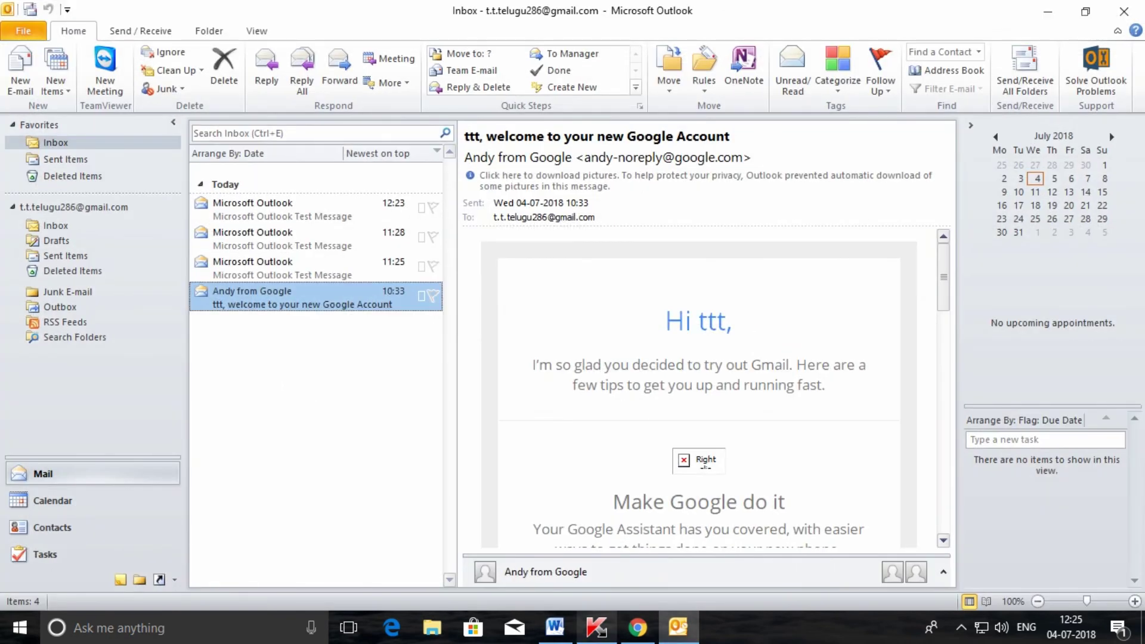
pyautogui.hotkey('alt', 'Tab')
pyautogui.press('Tab')
pyautogui.click(356, 411)
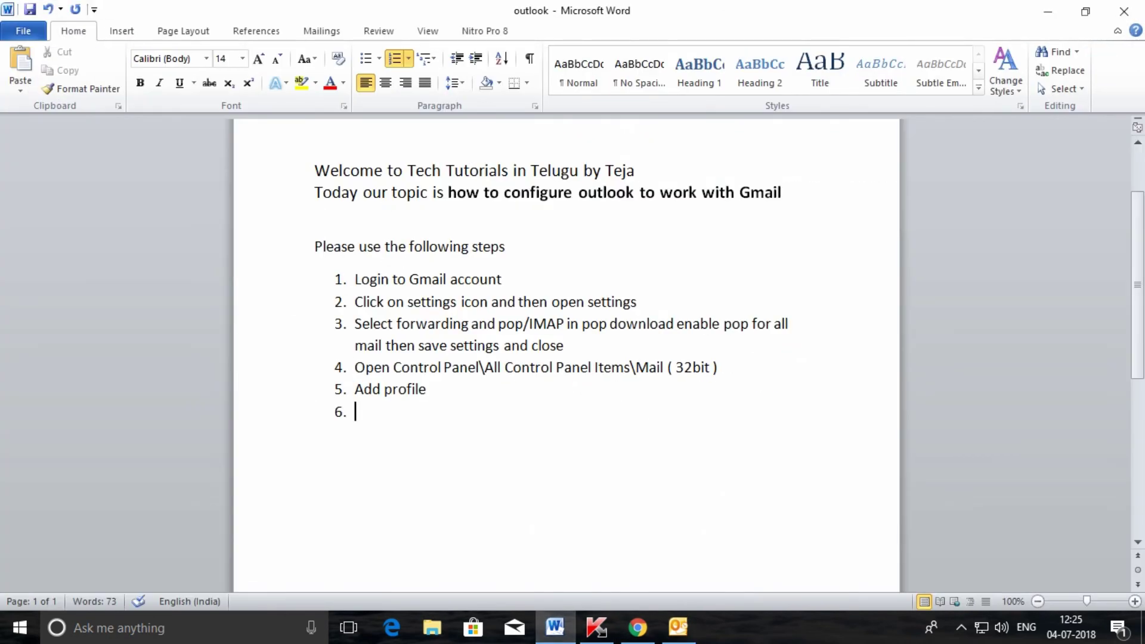
pyautogui.press('BackSpace')
# Step: Type the line 'let us see how to take the backup of the outlook mail box', then return to Outlook
pyautogui.write('let us ')
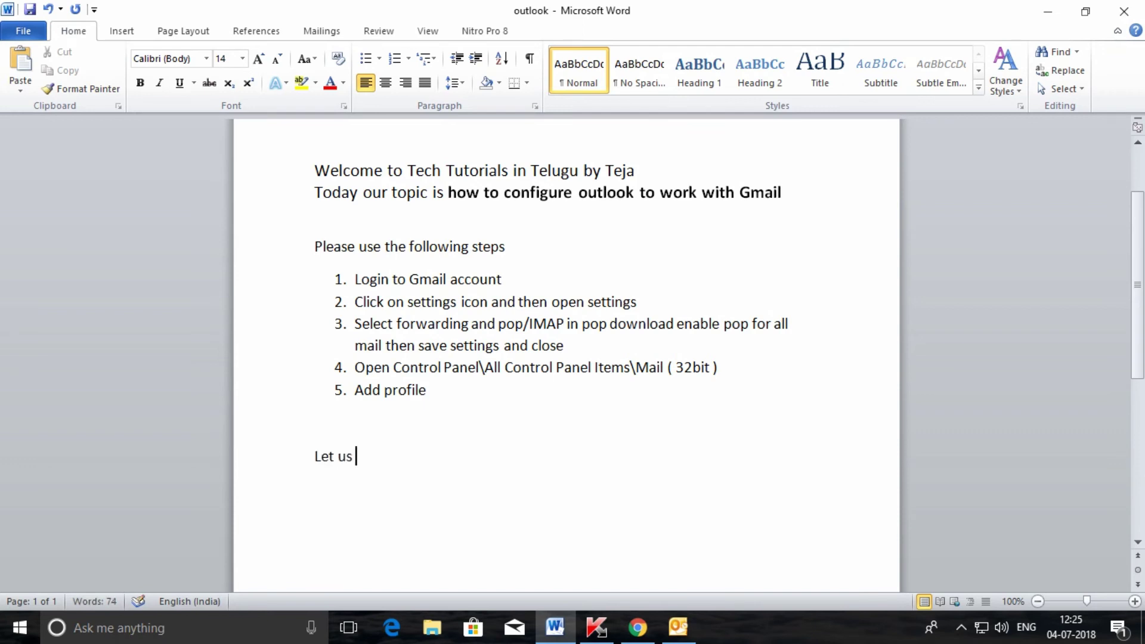
pyautogui.write('see how')
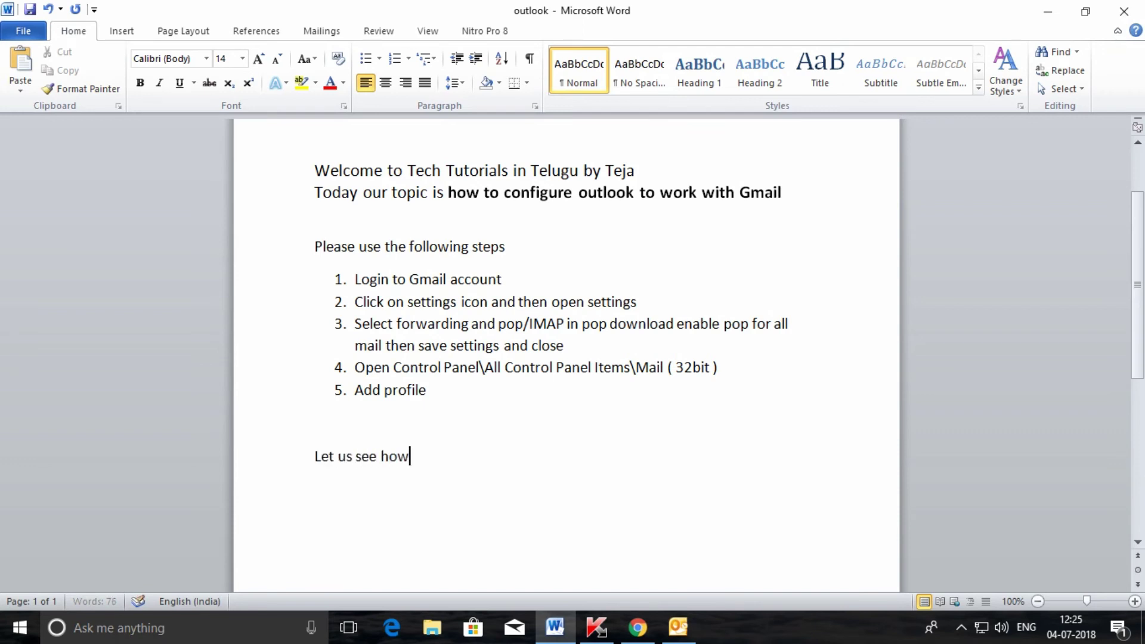
pyautogui.write(' to take the backup')
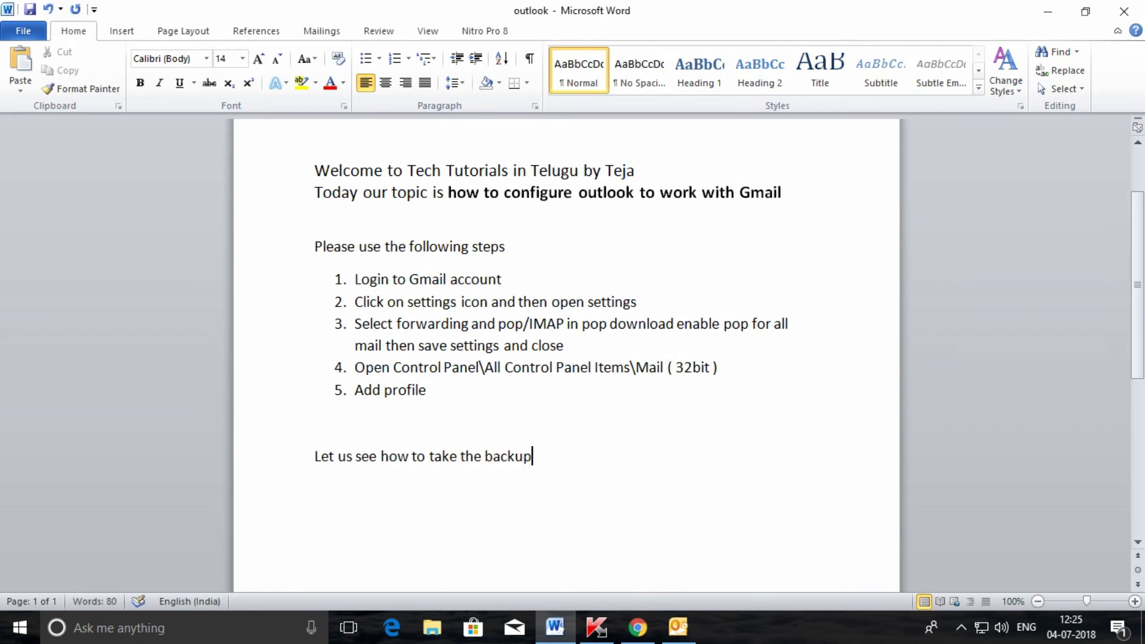
pyautogui.write(' of the outlook')
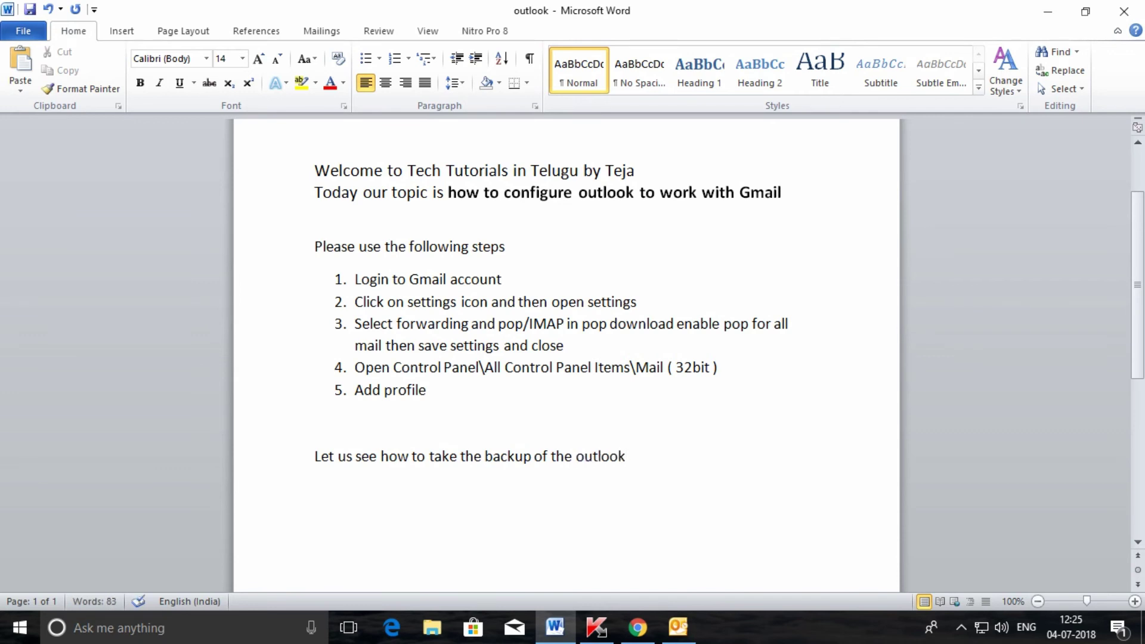
pyautogui.press('Return')
pyautogui.press('BackSpace')
pyautogui.write('mail box')
pyautogui.press('Return')
pyautogui.hotkey('alt', 'Tab')
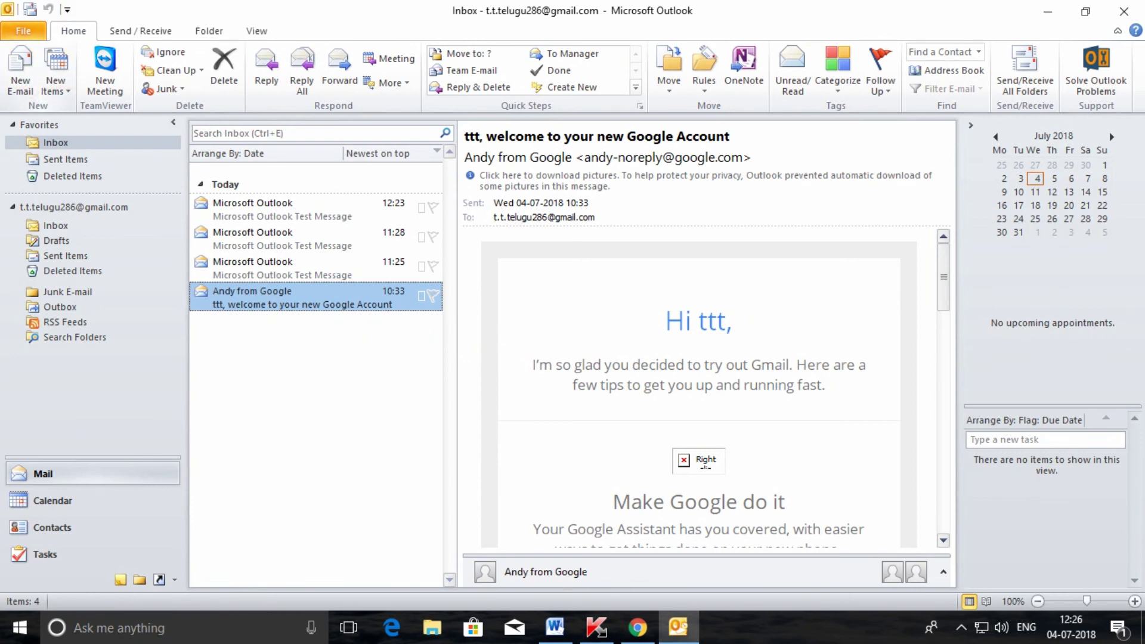
# Step: From File > Options > Advanced, start exporting Outlook information to a file
pyautogui.click(23, 31)
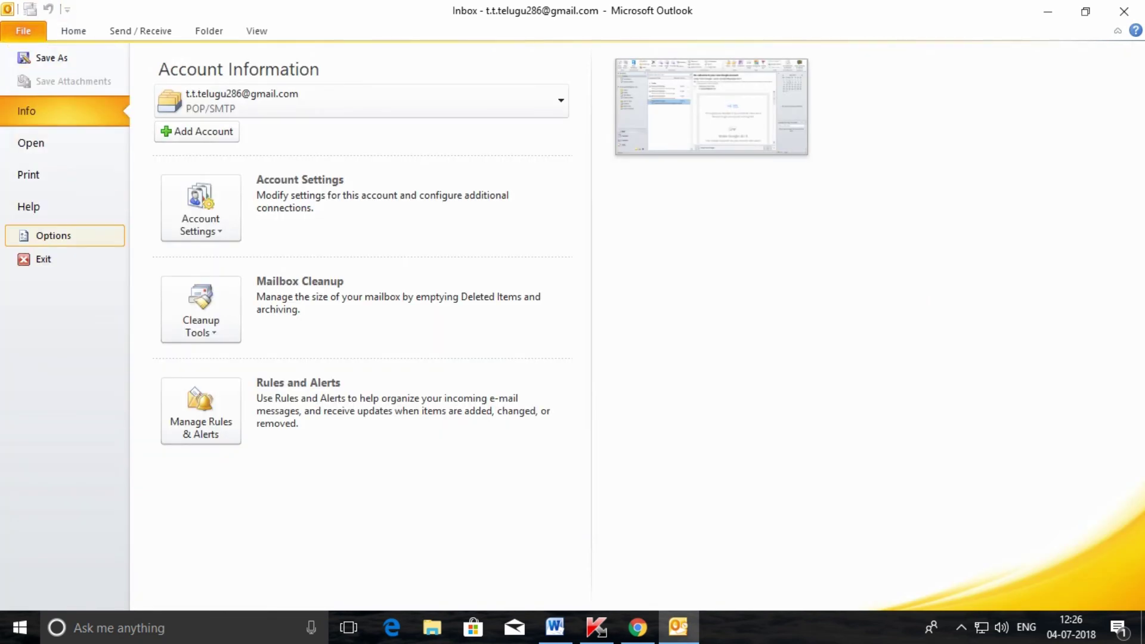
pyautogui.click(53, 235)
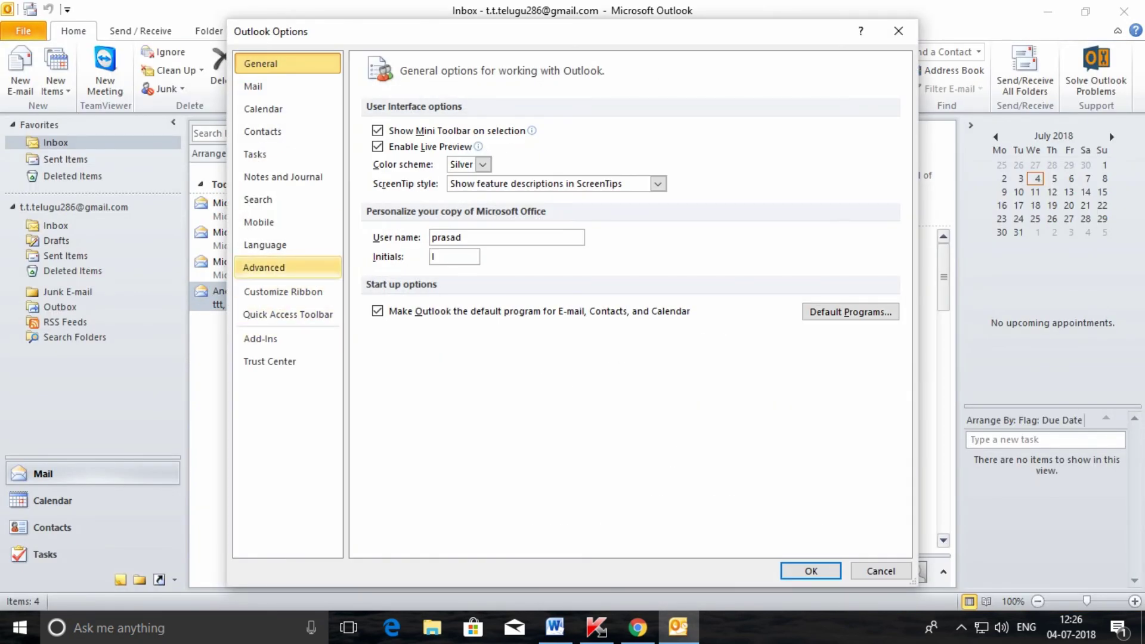
pyautogui.click(264, 267)
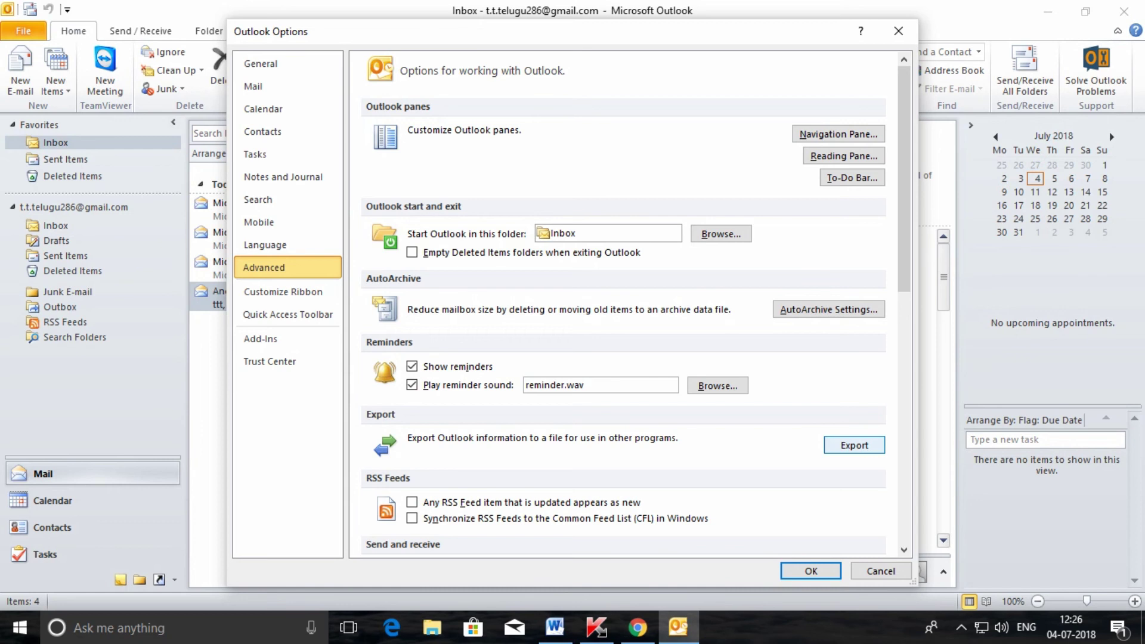
pyautogui.click(853, 445)
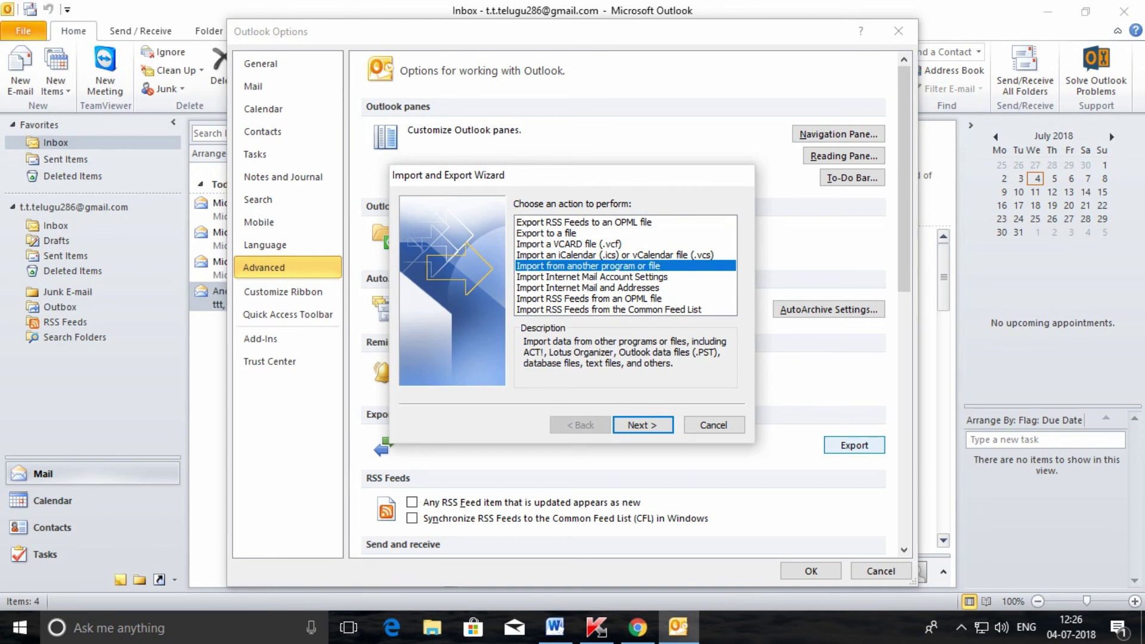
# Step: Export the whole account folder as an Outlook Data File (.pst) to backup.pst in Outlook Files
pyautogui.click(546, 233)
pyautogui.click(643, 425)
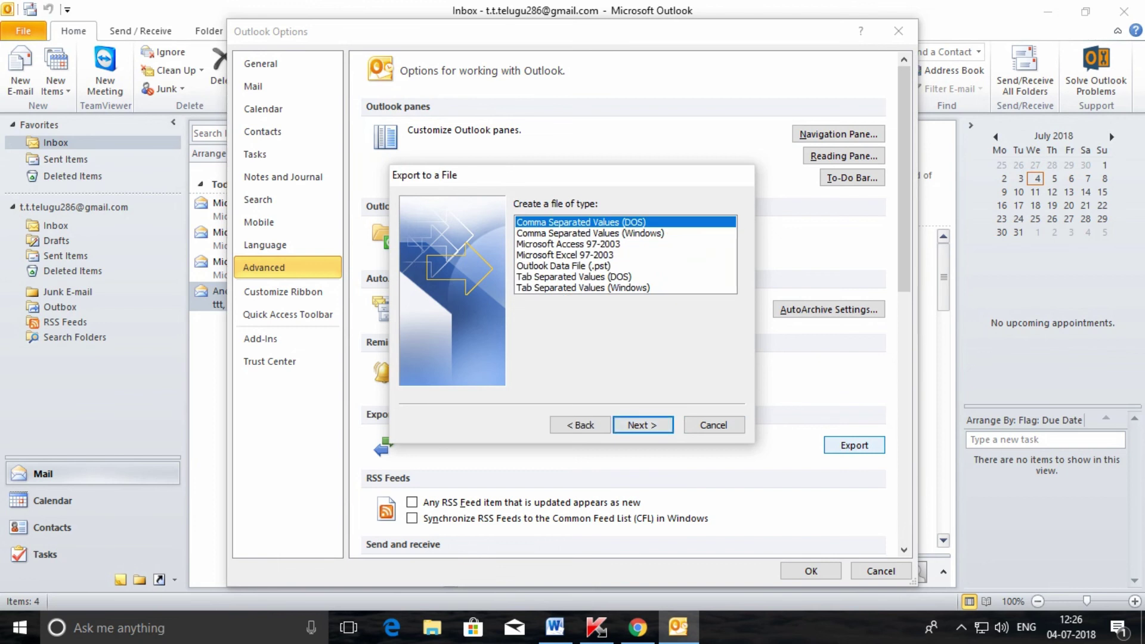
pyautogui.click(563, 266)
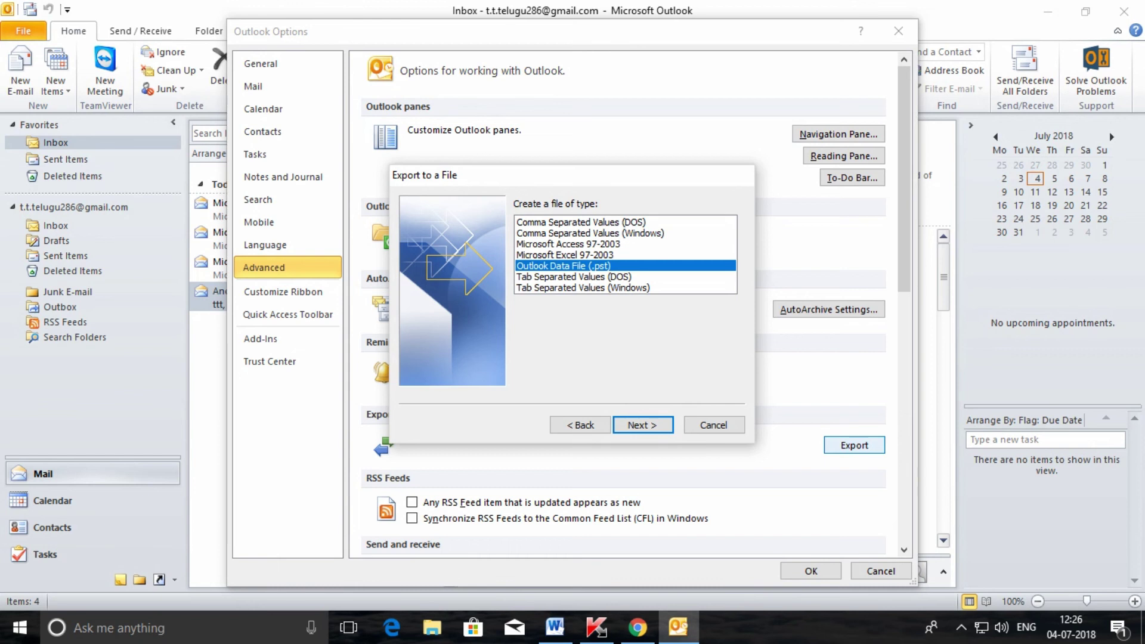
pyautogui.click(643, 425)
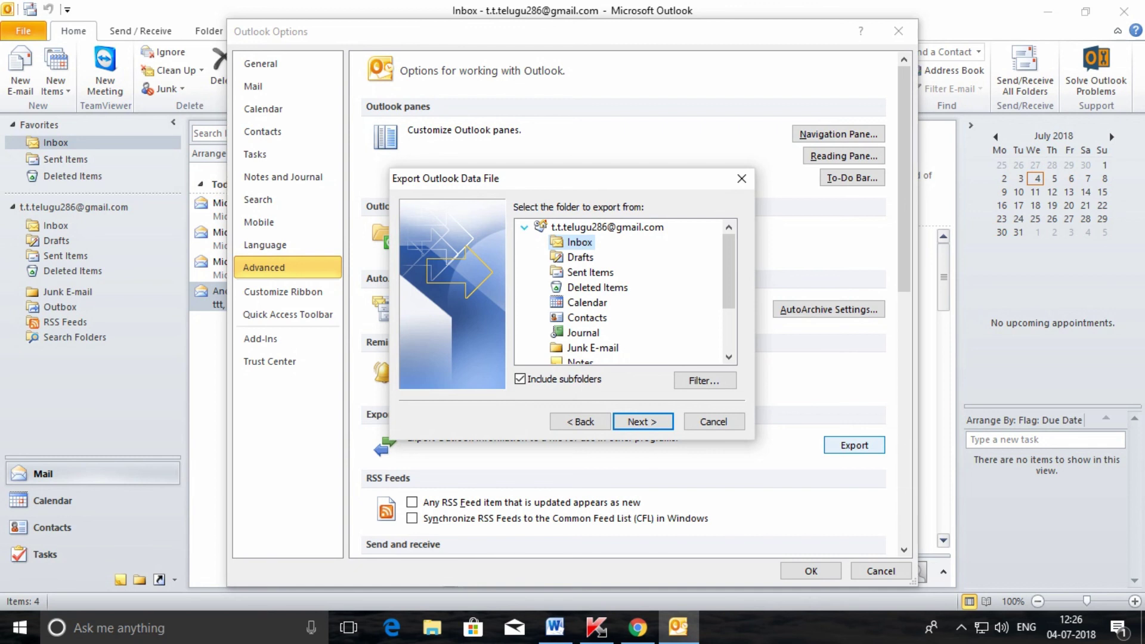
pyautogui.press('Left')
pyautogui.press('Left')
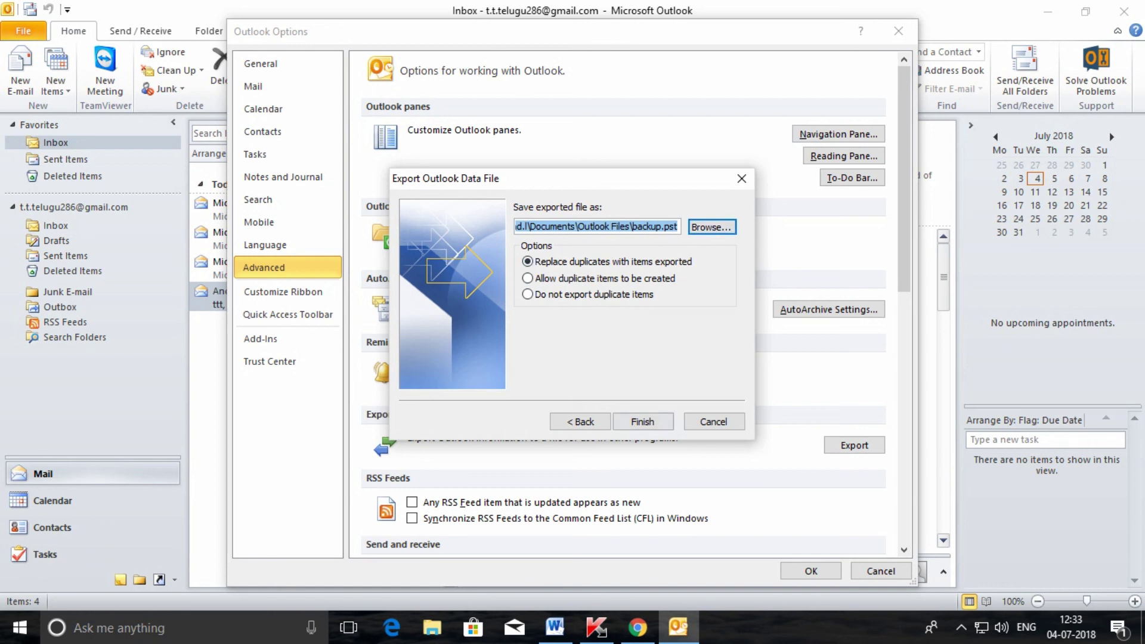
pyautogui.click(642, 422)
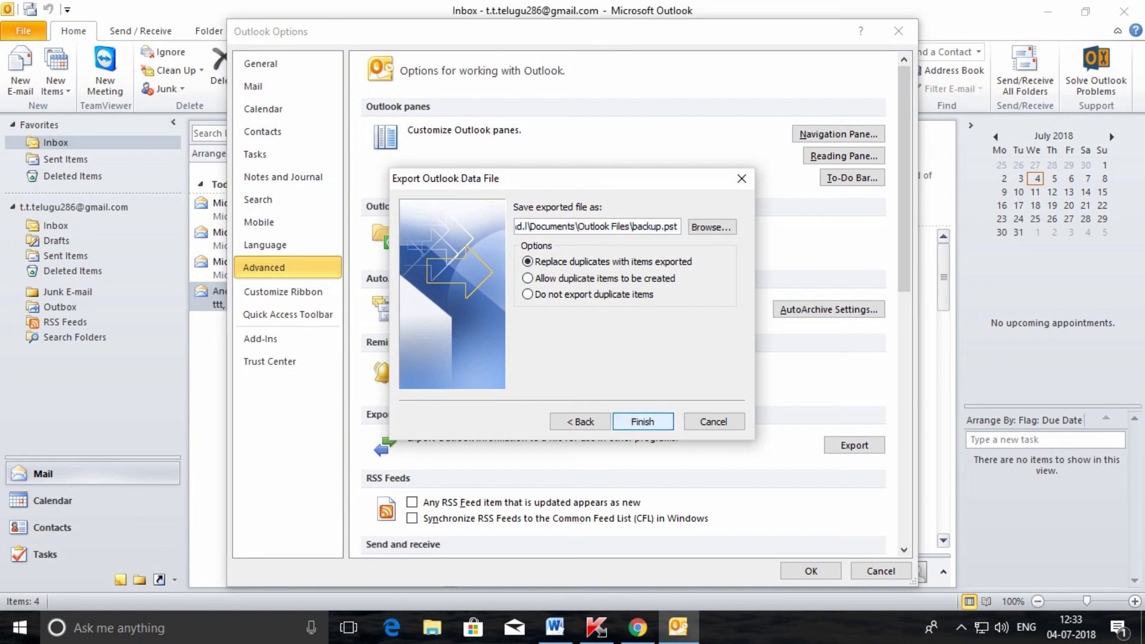
pyautogui.press('Return')
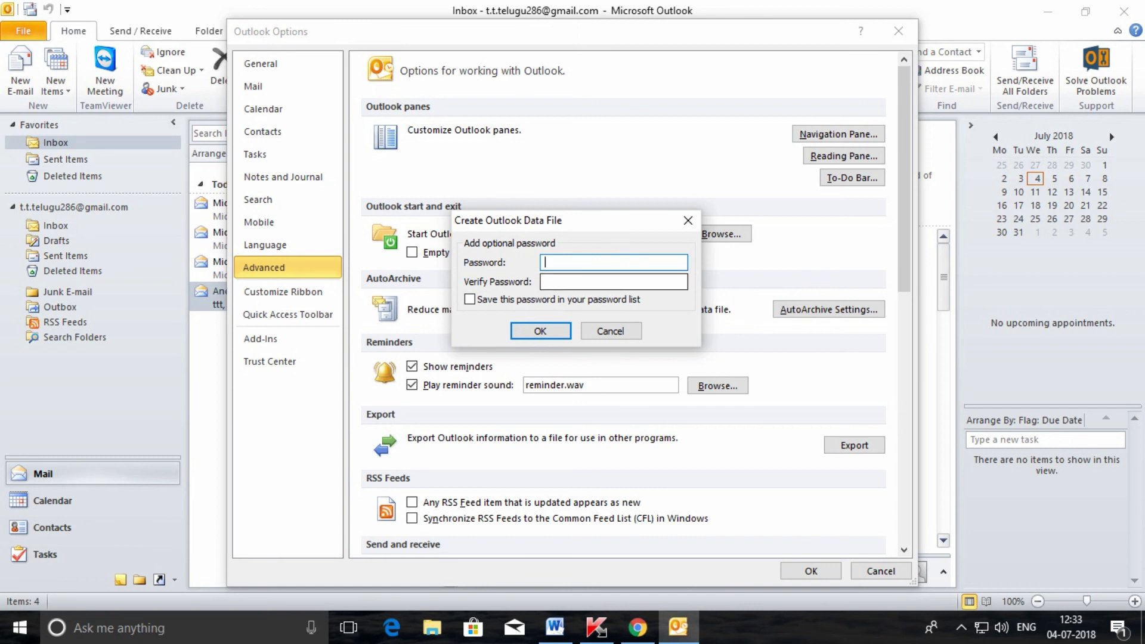
# Step: Skip the data-file password, then check the 265 KB backup file beside the GMAIL file in Outlook Files
pyautogui.press('Return')
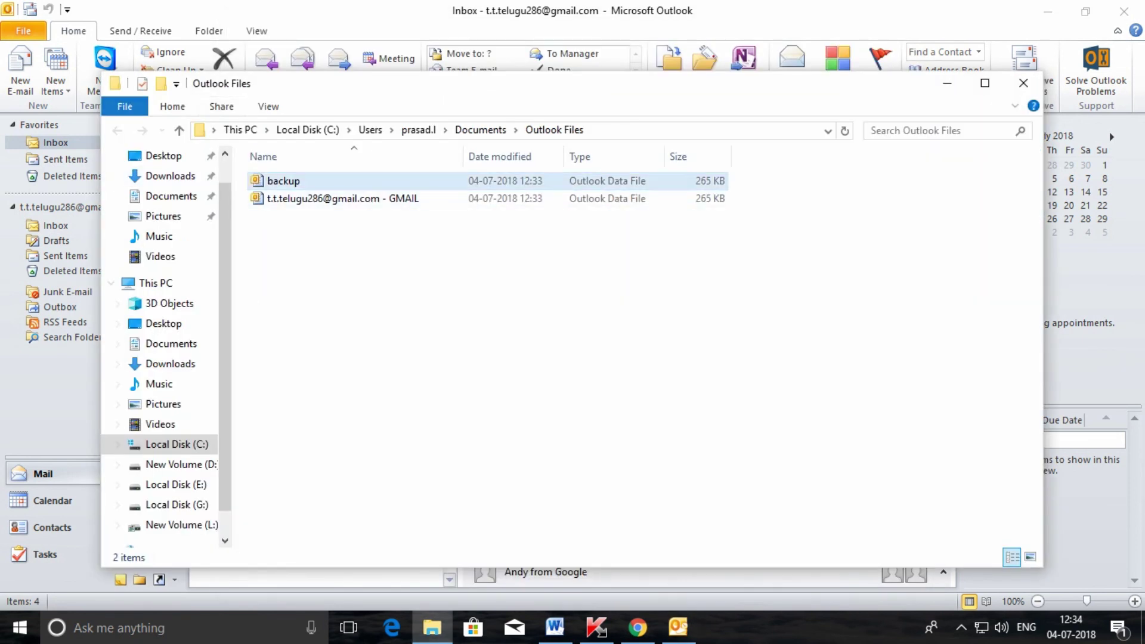
pyautogui.click(716, 131)
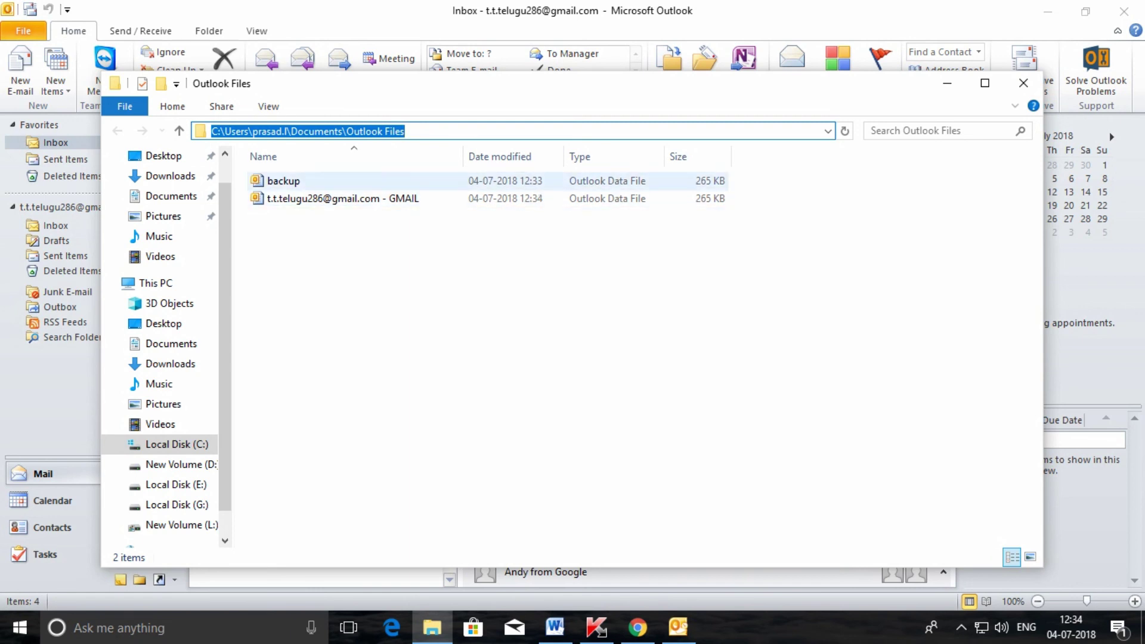
pyautogui.click(283, 181)
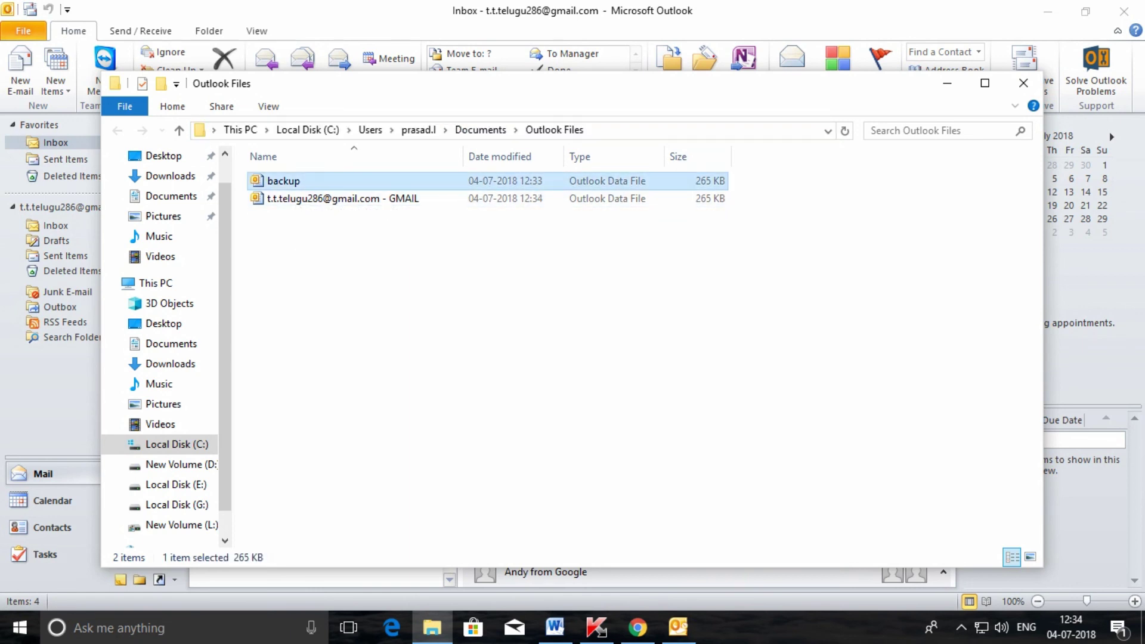
pyautogui.click(342, 198)
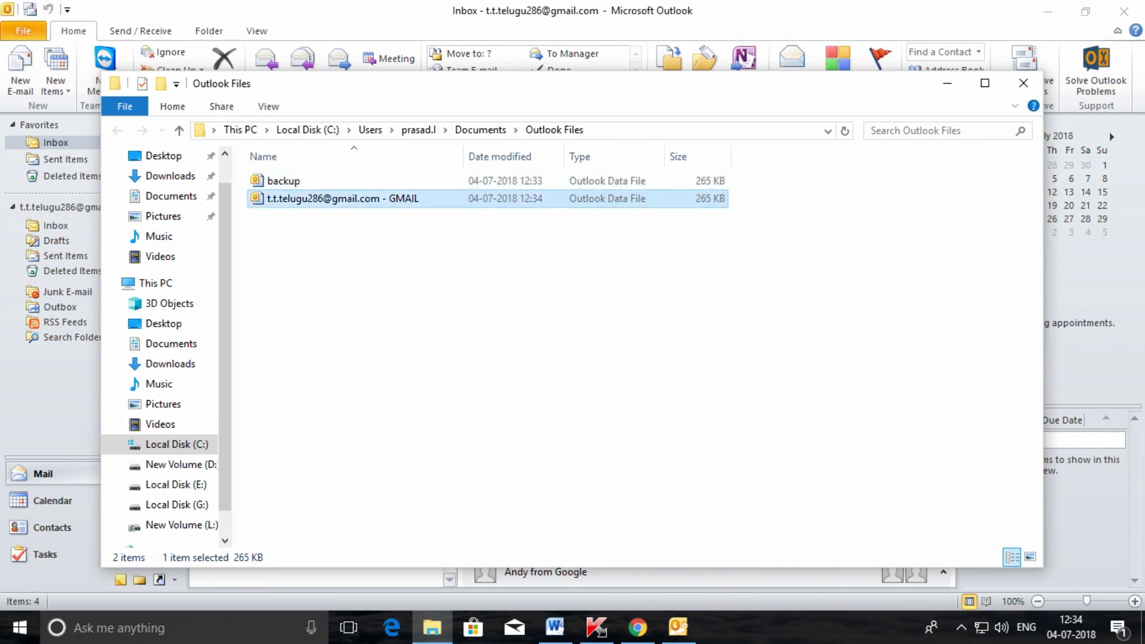